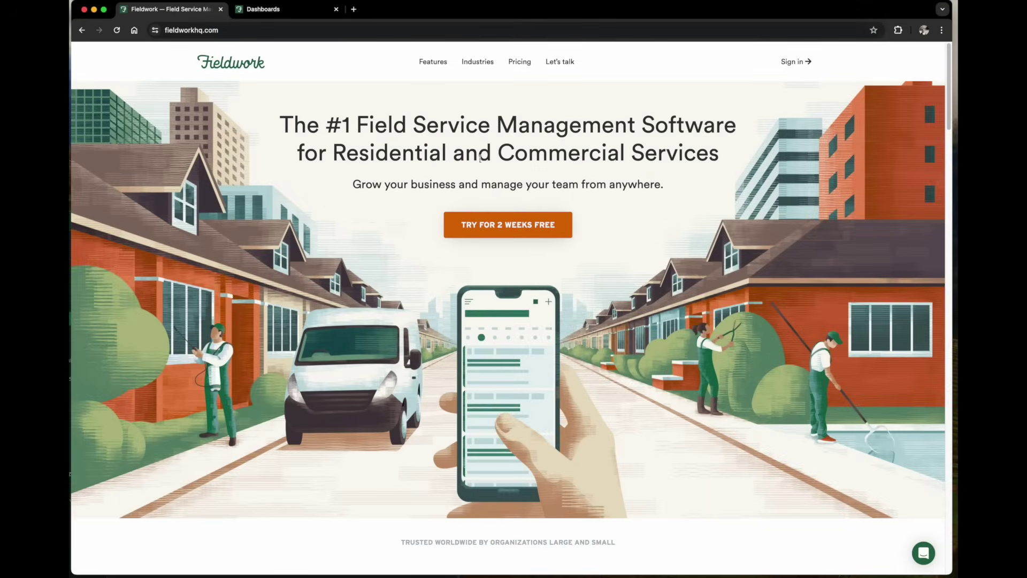
- Scroll the Fieldwork homepage down to the footer with its company, feature and social links
{"action": "scroll", "coordinate": [483, 178], "scroll_direction": "down", "scroll_amount": 10}
{"action": "scroll", "coordinate": [483, 178], "scroll_direction": "down", "scroll_amount": 15}
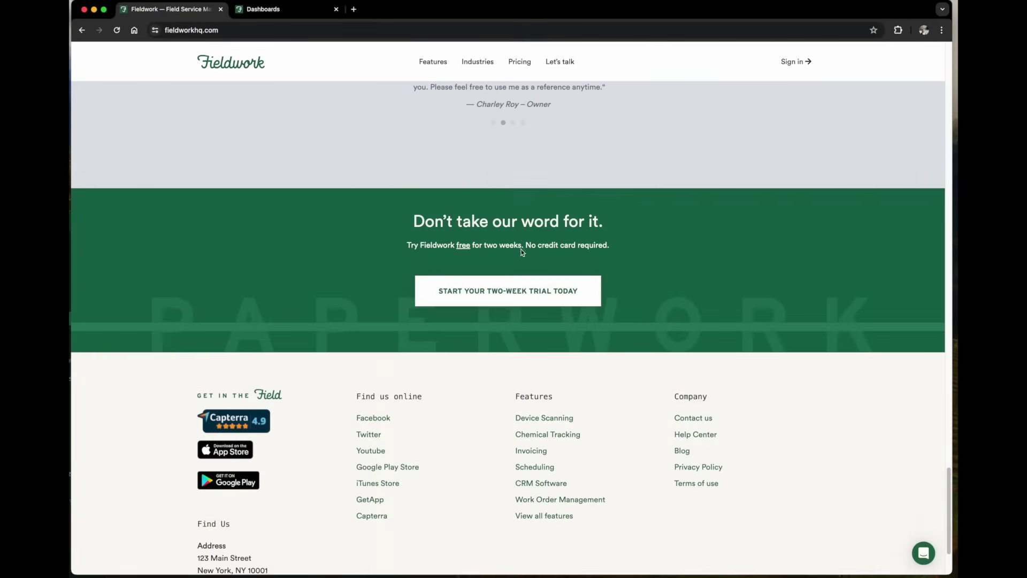
- Open the Help Center in a new tab, then browse the dashboard's in-app help collections
{"action": "left_click", "coordinate": [695, 434]}
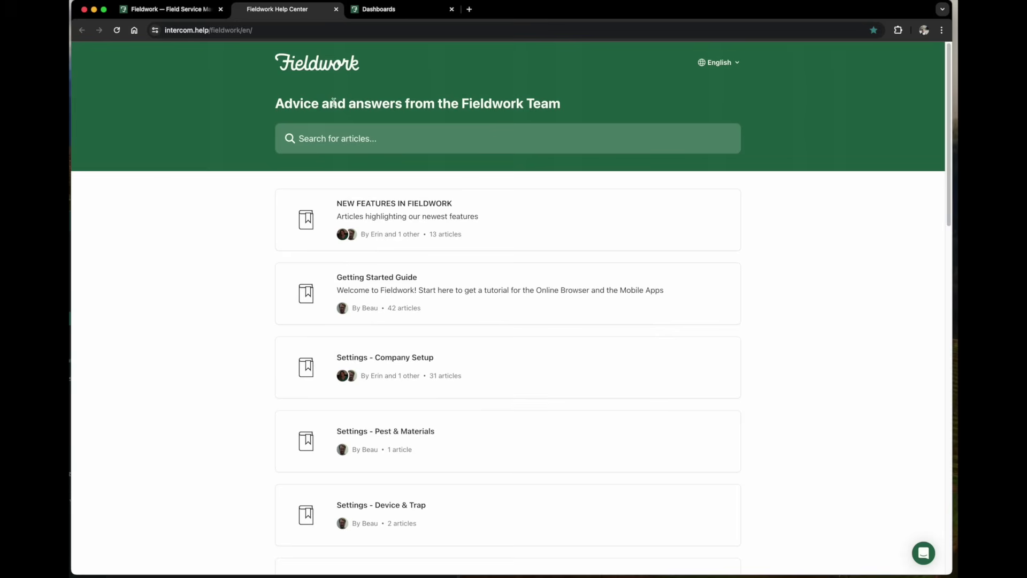
{"action": "left_click", "coordinate": [317, 142]}
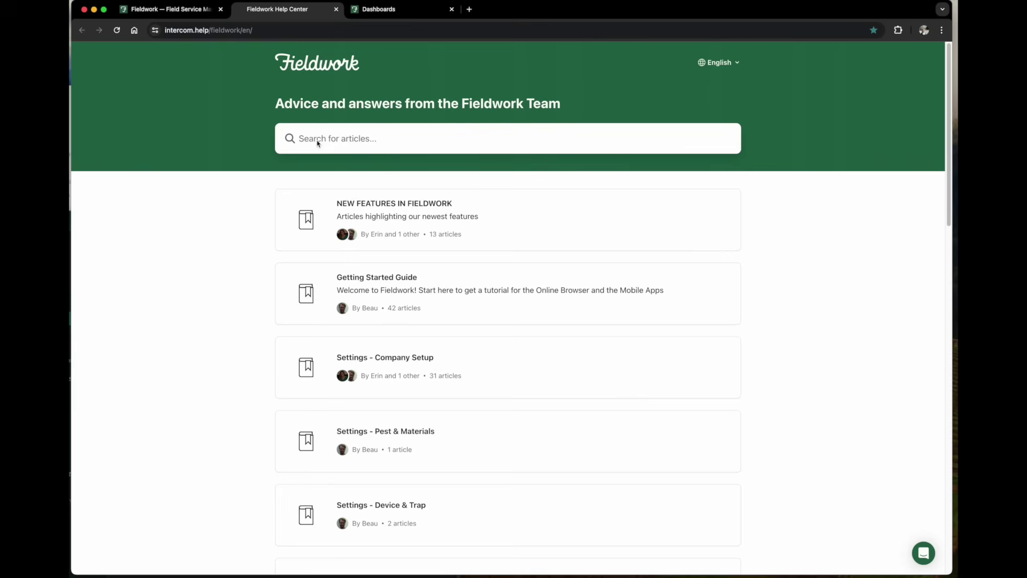
{"action": "key", "text": "ctrl+Tab"}
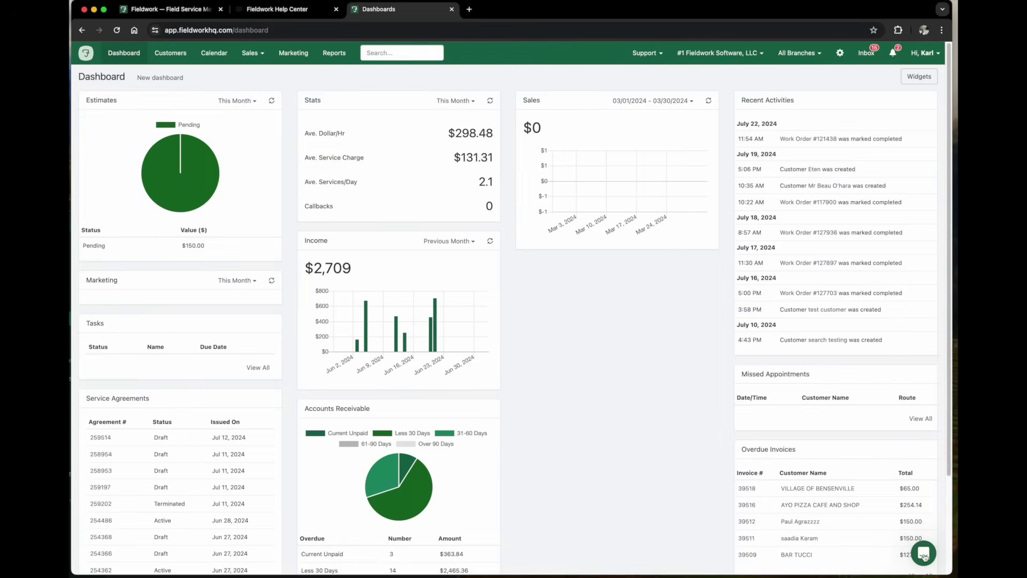
{"action": "left_click", "coordinate": [923, 554]}
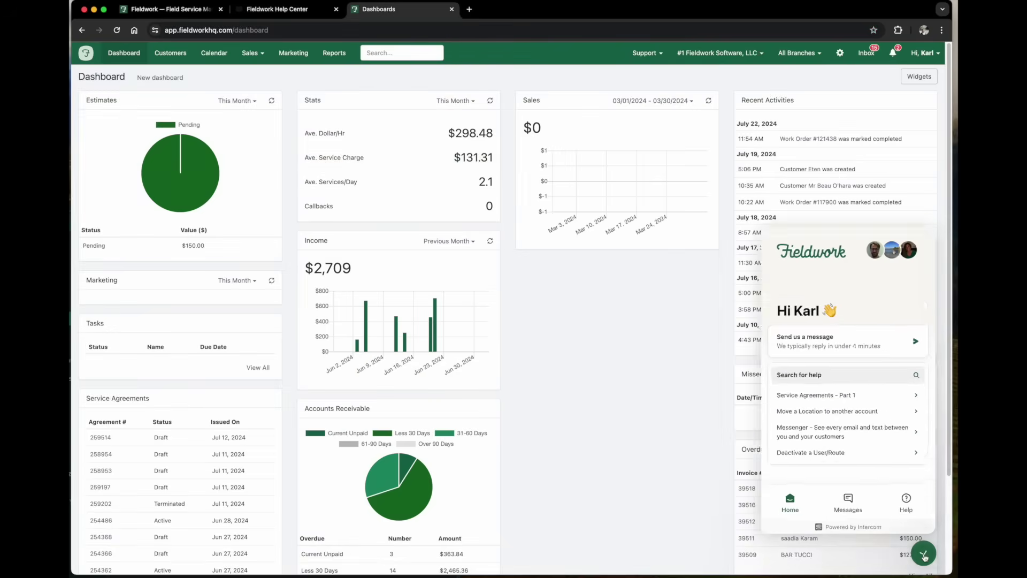
{"action": "left_click", "coordinate": [785, 360]}
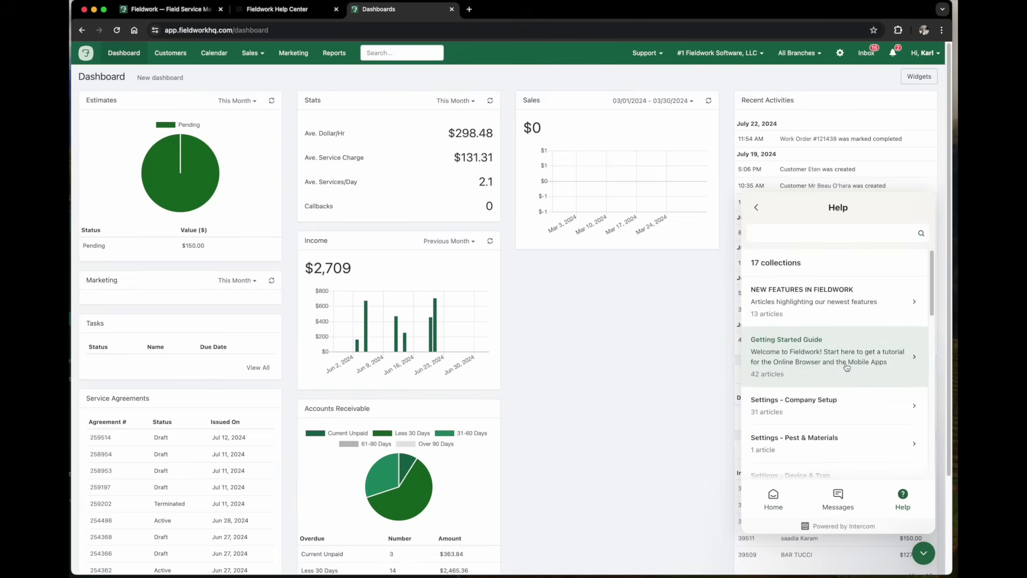
{"action": "scroll", "coordinate": [844, 373], "scroll_direction": "down", "scroll_amount": 1}
{"action": "scroll", "coordinate": [844, 373], "scroll_direction": "up", "scroll_amount": 1}
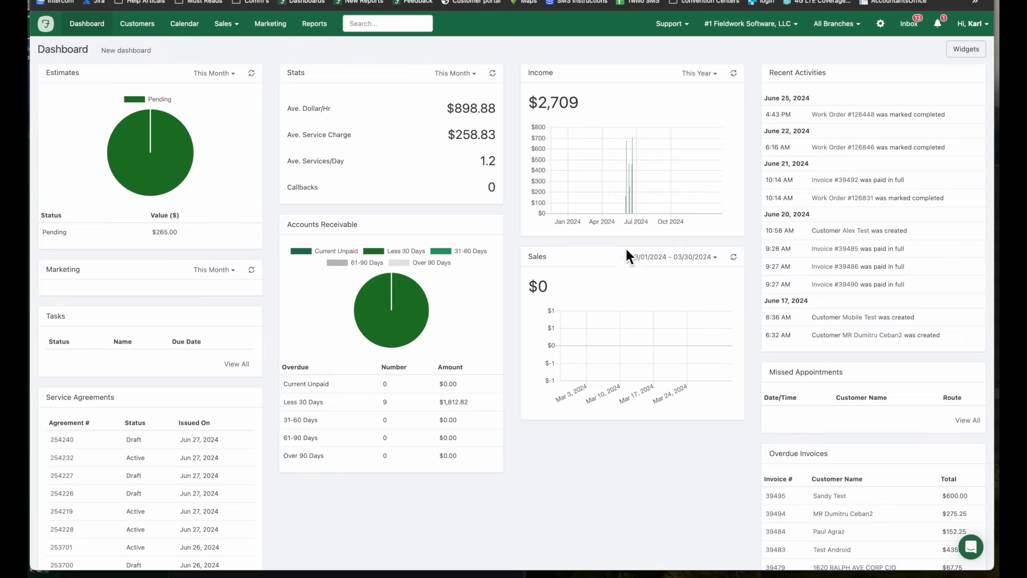
- Move Sales above Income and Income above Accounts Receivable, then go to Customers
{"action": "left_click_drag", "start_coordinate": [580, 266], "coordinate": [577, 96]}
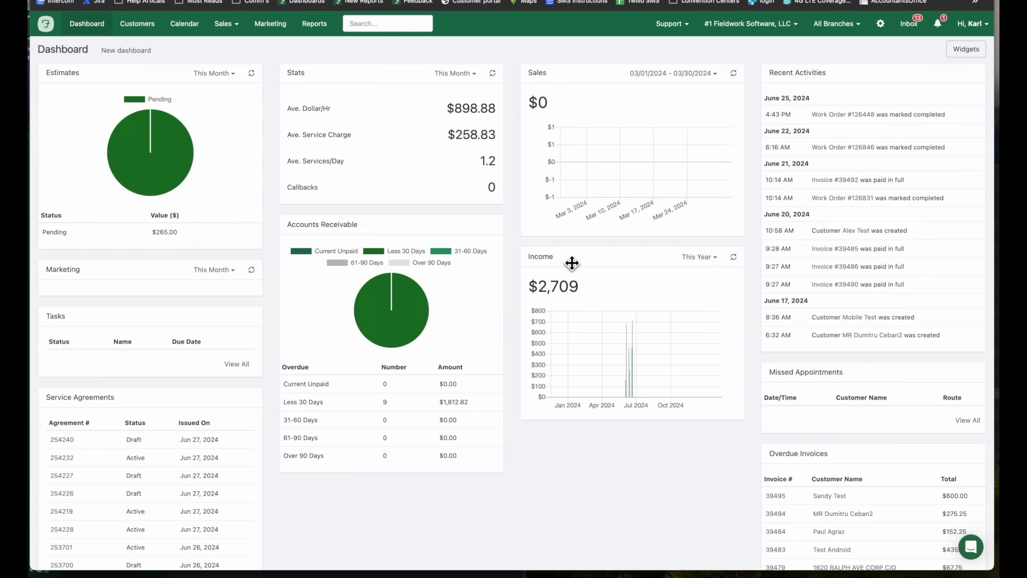
{"action": "left_click_drag", "start_coordinate": [572, 262], "coordinate": [358, 231]}
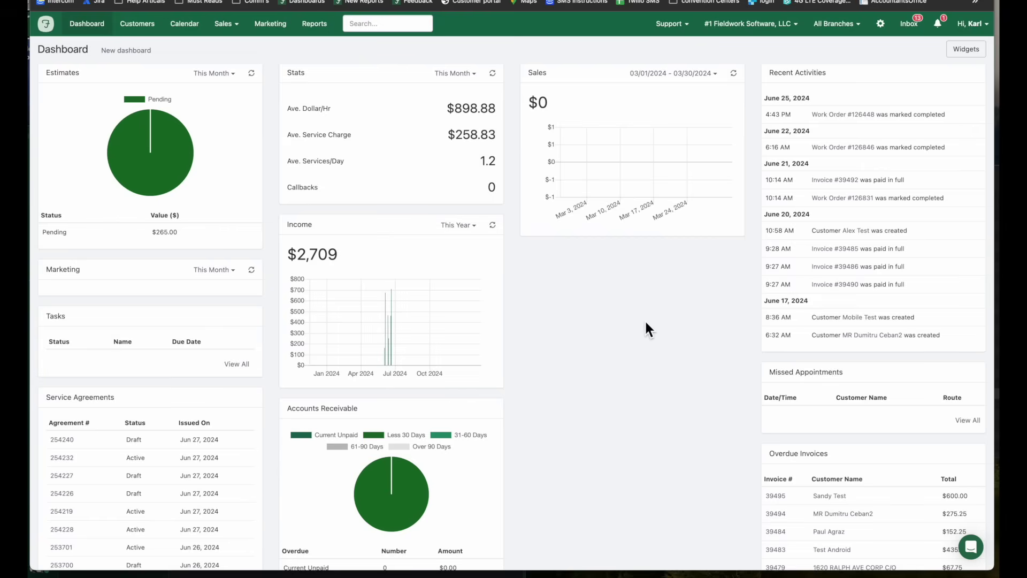
{"action": "left_click", "coordinate": [138, 28]}
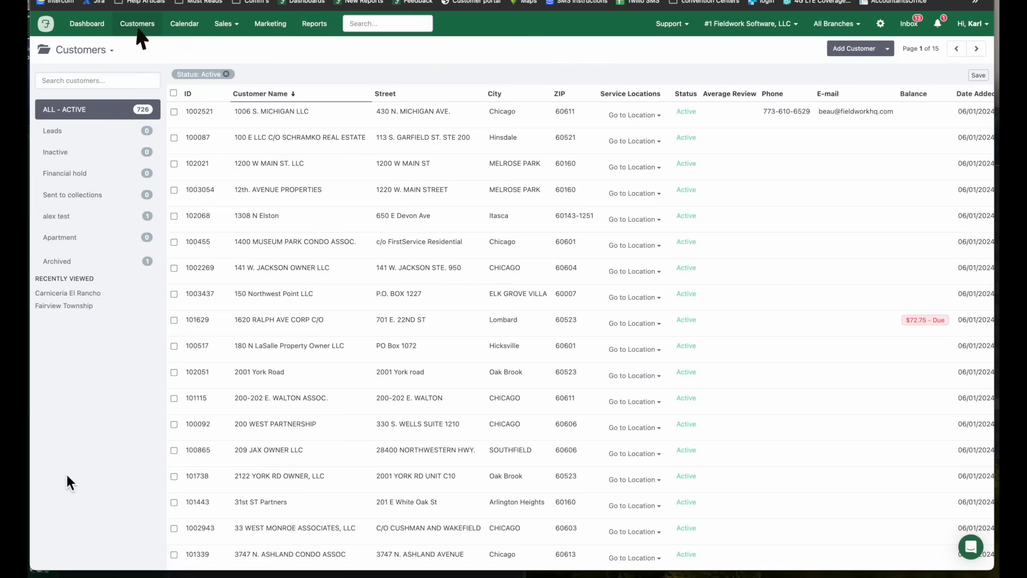
- Filter the customer list by the 'alex test' tag, leaving a single active customer
{"action": "left_click", "coordinate": [100, 222]}
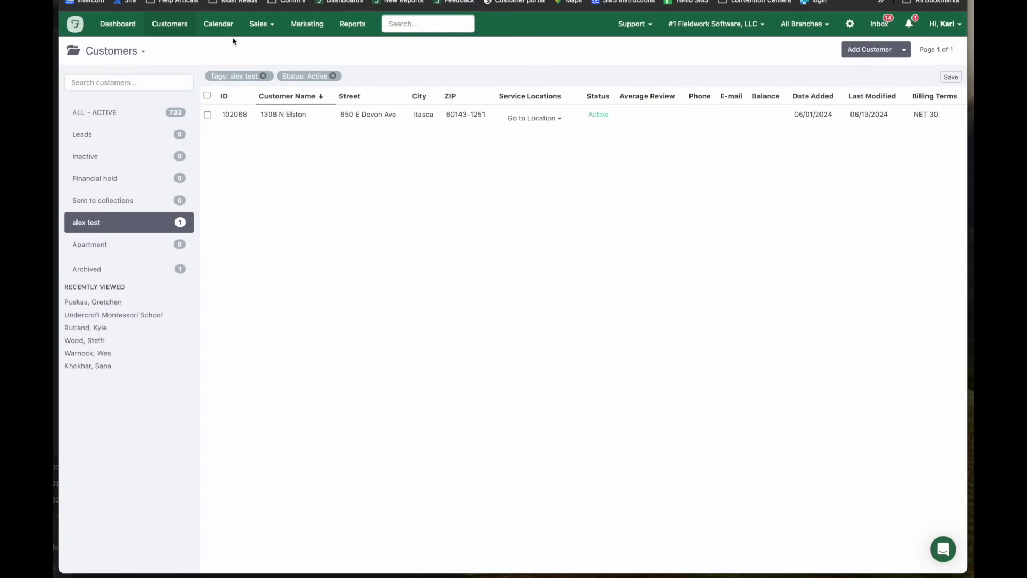
- Open the Calendar and scroll through the Monday, July 1, 2024 day schedule
{"action": "left_click", "coordinate": [218, 25]}
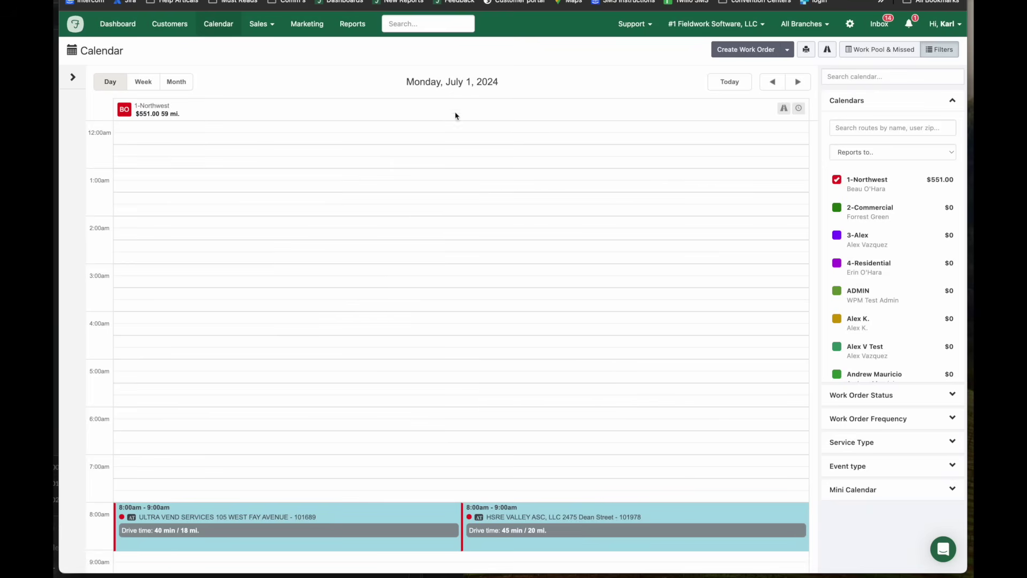
{"action": "scroll", "coordinate": [463, 175], "scroll_direction": "down", "scroll_amount": 3}
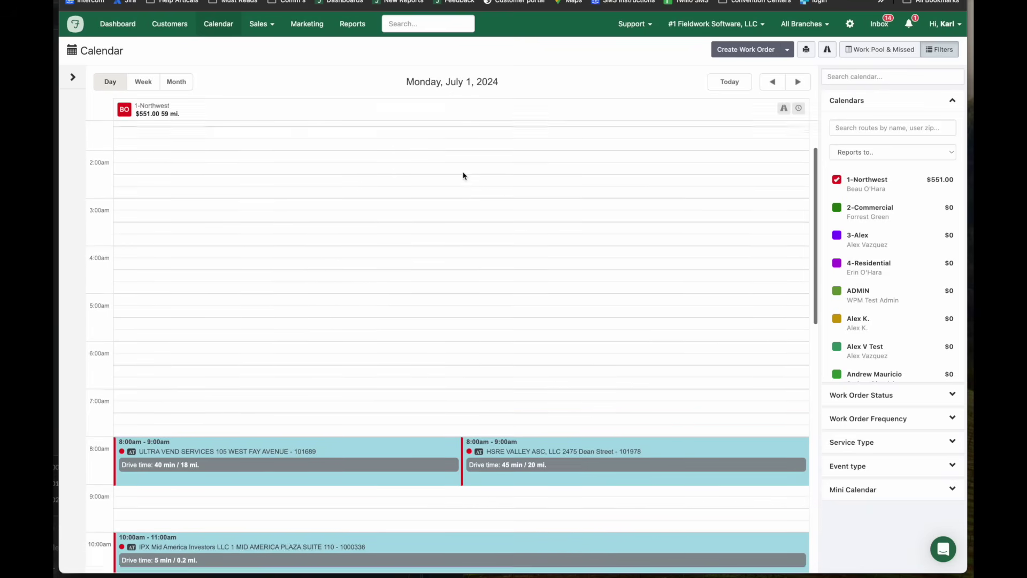
{"action": "scroll", "coordinate": [463, 175], "scroll_direction": "down", "scroll_amount": 1}
{"action": "scroll", "coordinate": [463, 176], "scroll_direction": "down", "scroll_amount": 5}
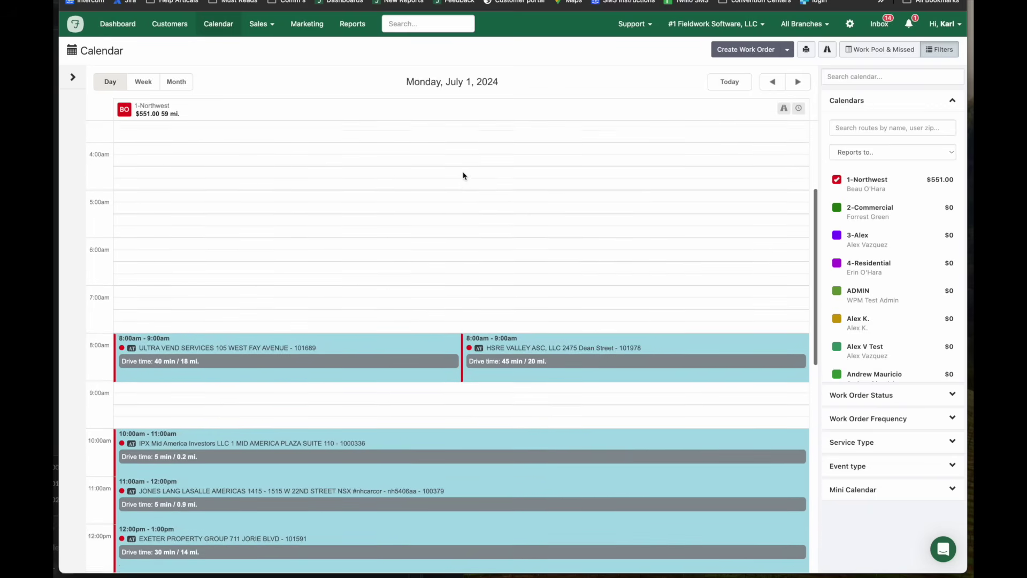
{"action": "scroll", "coordinate": [463, 176], "scroll_direction": "down", "scroll_amount": 2}
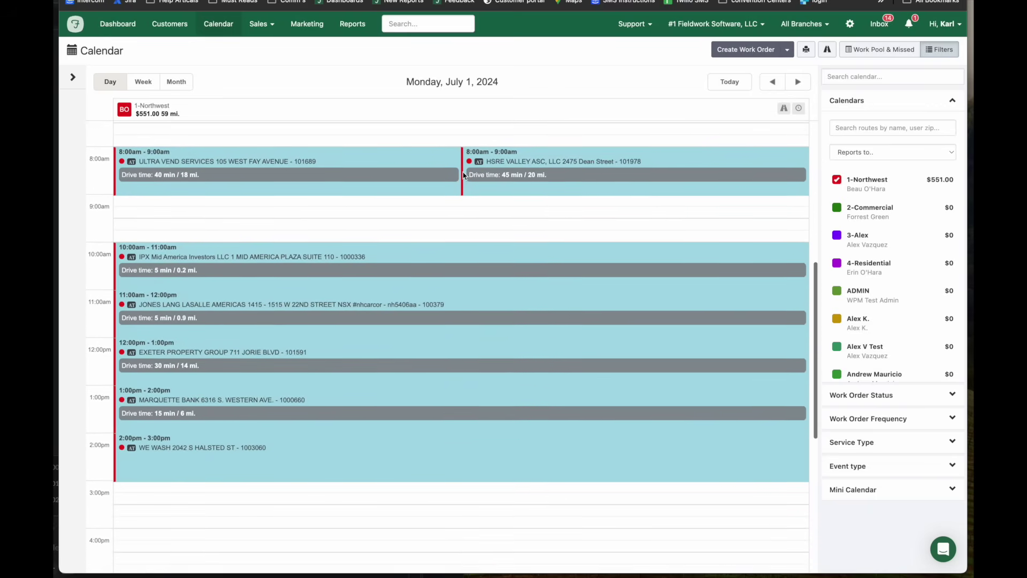
{"action": "scroll", "coordinate": [463, 176], "scroll_direction": "up", "scroll_amount": 5}
{"action": "scroll", "coordinate": [463, 176], "scroll_direction": "up", "scroll_amount": 5}
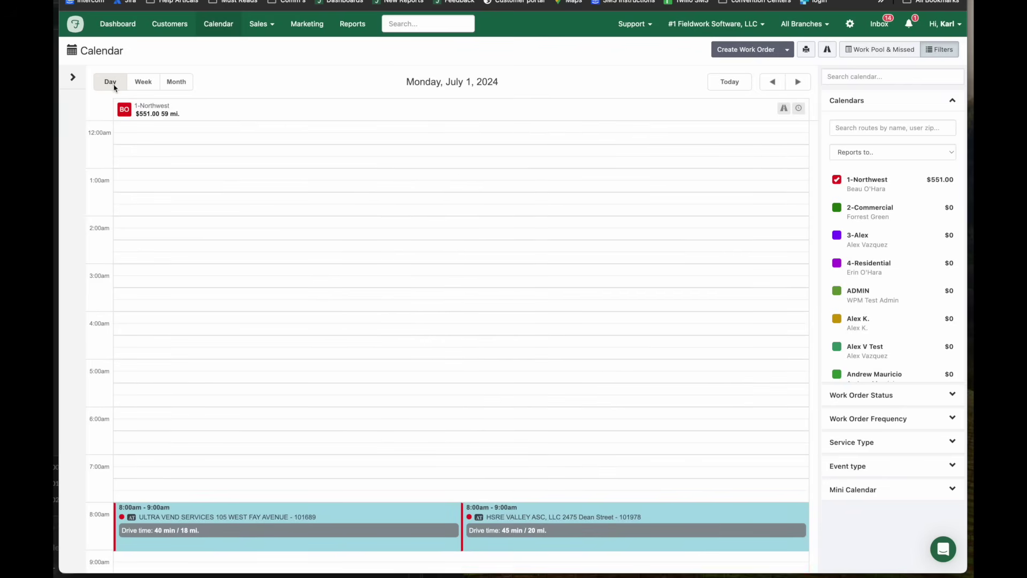
- Preview the June 30–July 6 week and July 2024 month views, then return to July 1
{"action": "left_click", "coordinate": [151, 85]}
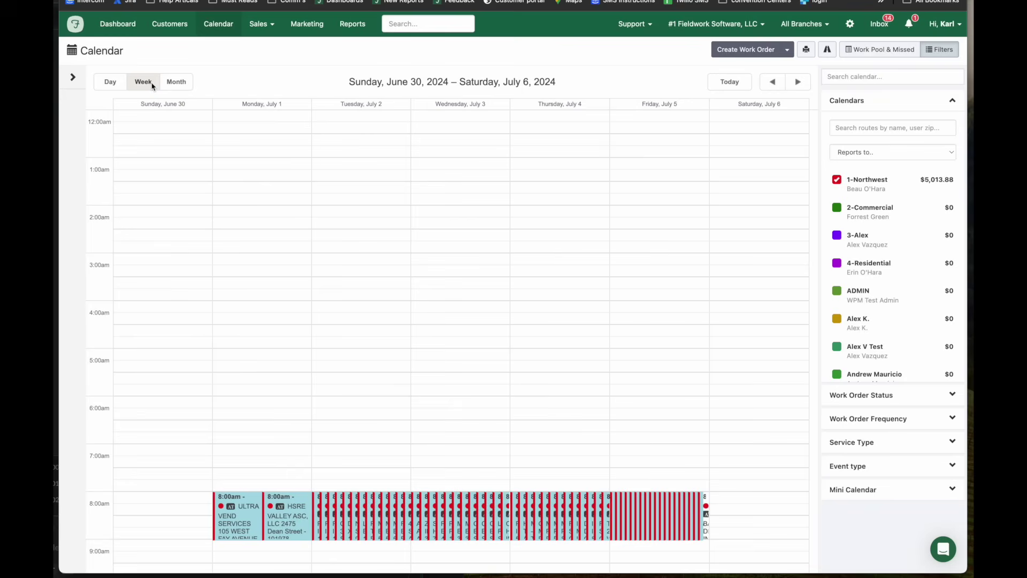
{"action": "left_click", "coordinate": [174, 85]}
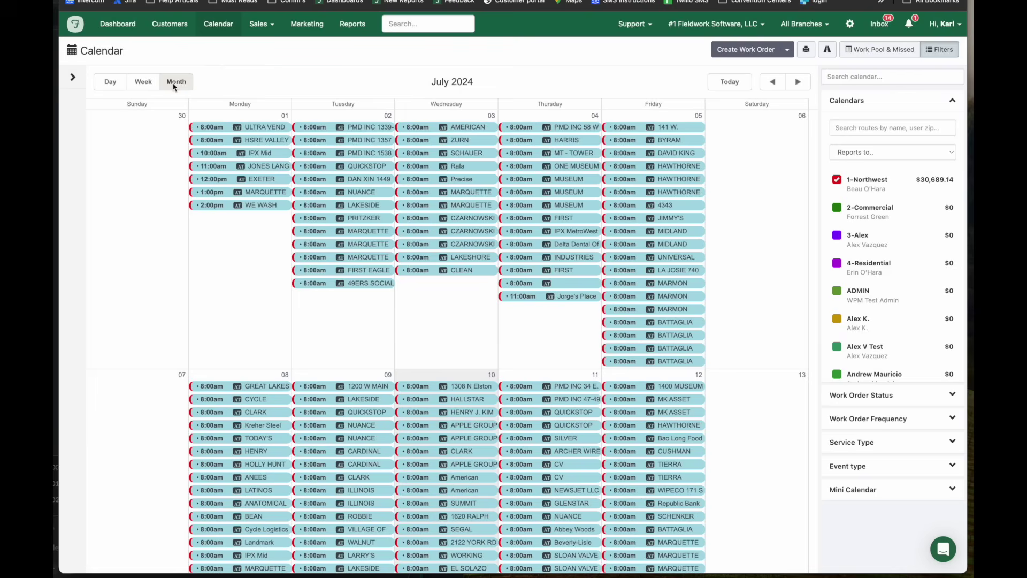
{"action": "left_click", "coordinate": [118, 89]}
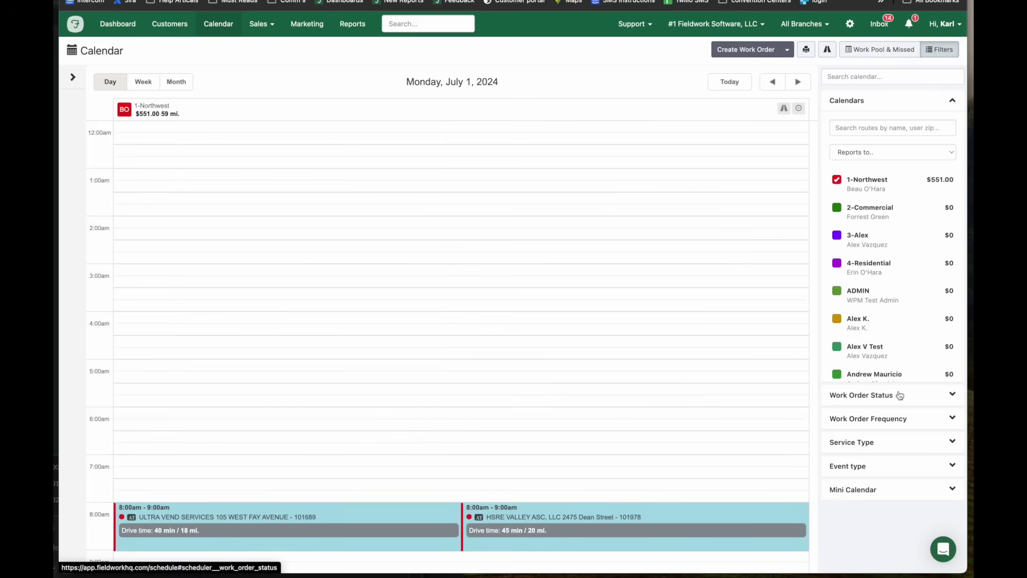
- Expand the Work Order Status and Frequency filters, then list the 49-order work pool
{"action": "left_click", "coordinate": [856, 398]}
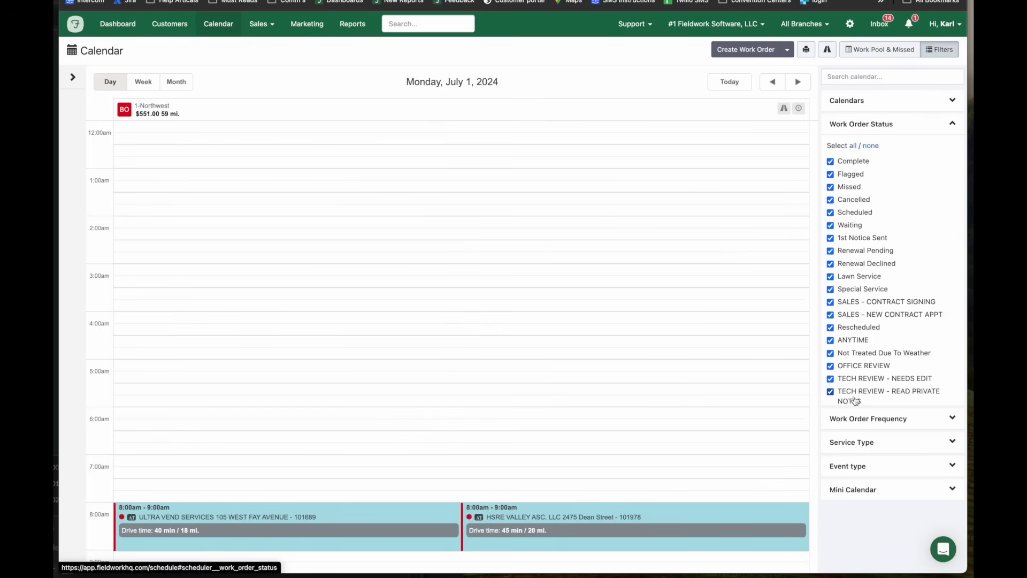
{"action": "left_click", "coordinate": [877, 423]}
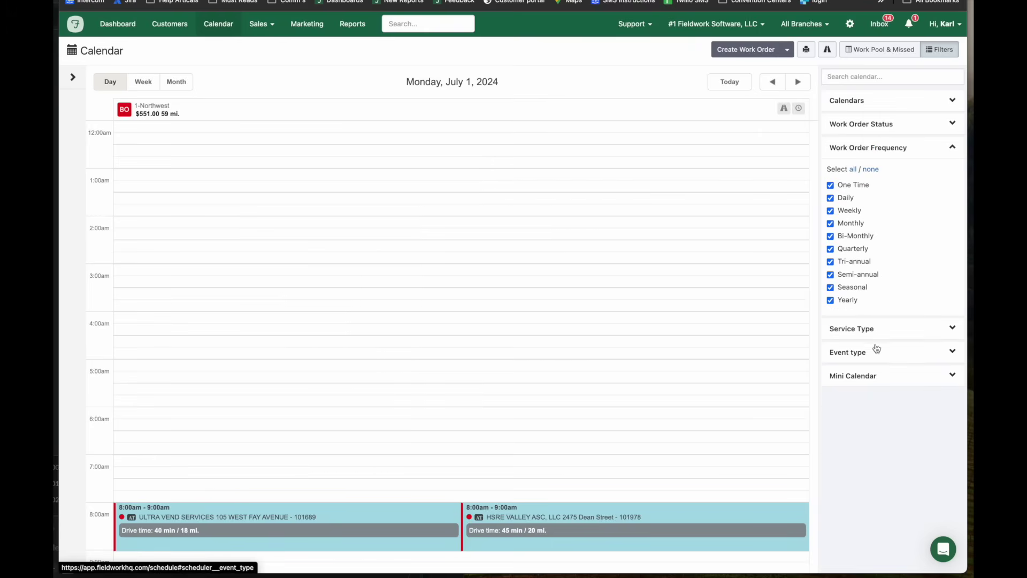
{"action": "left_click", "coordinate": [883, 377]}
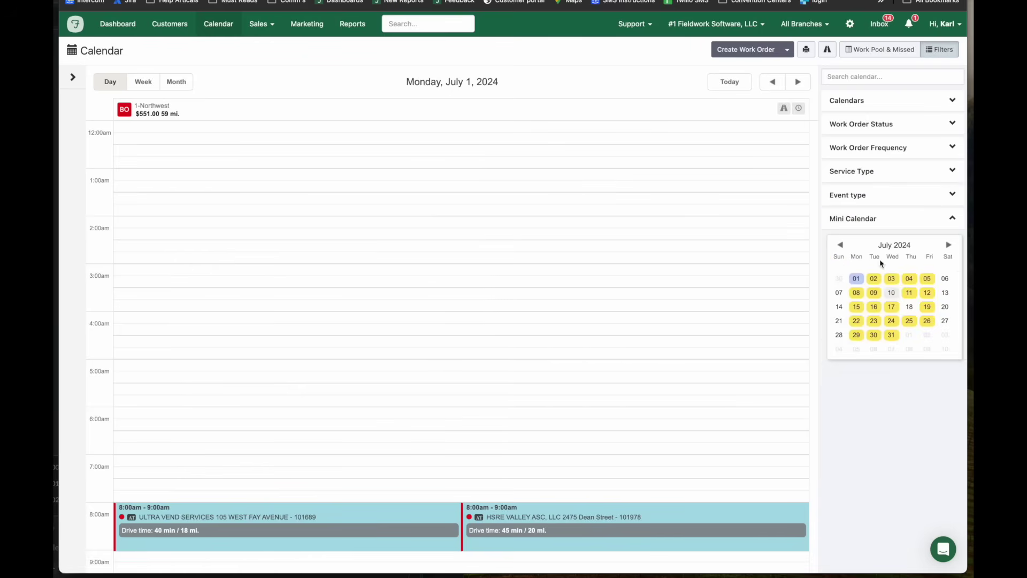
{"action": "left_click", "coordinate": [912, 222]}
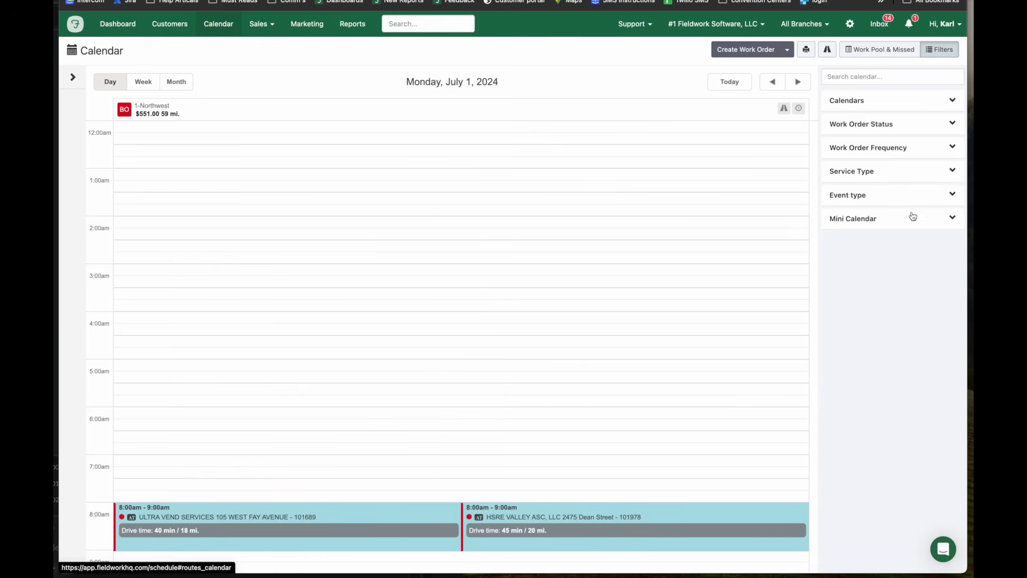
{"action": "left_click", "coordinate": [889, 52]}
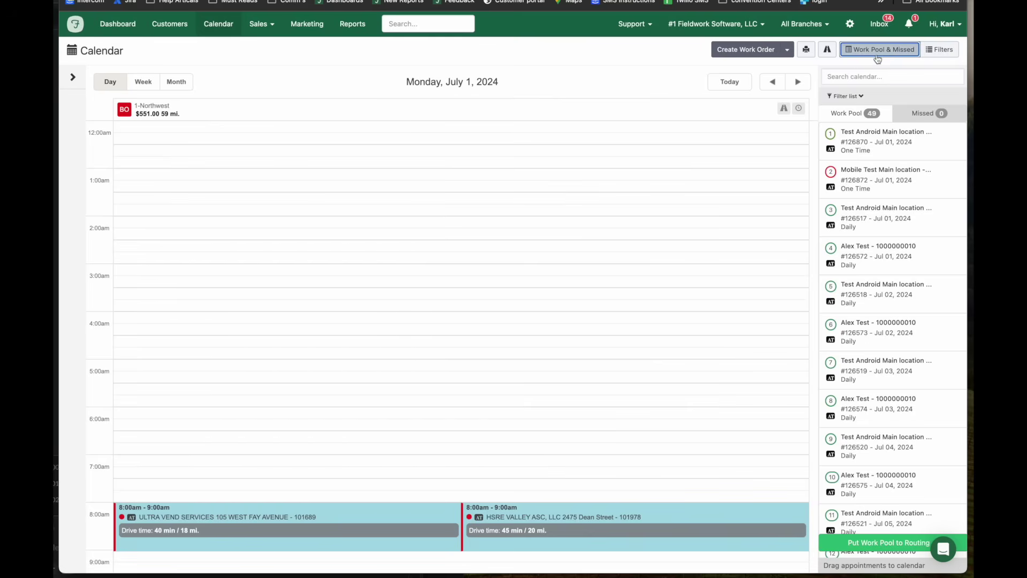
{"action": "mouse_move", "coordinate": [867, 151]}
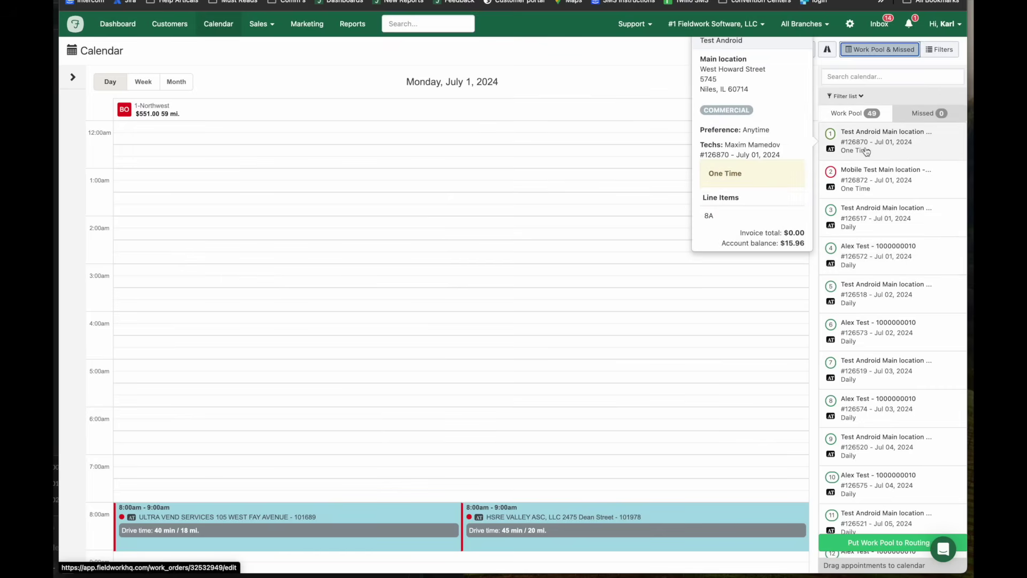
{"action": "left_click", "coordinate": [929, 153]}
{"action": "left_click_drag", "start_coordinate": [929, 152], "coordinate": [506, 200]}
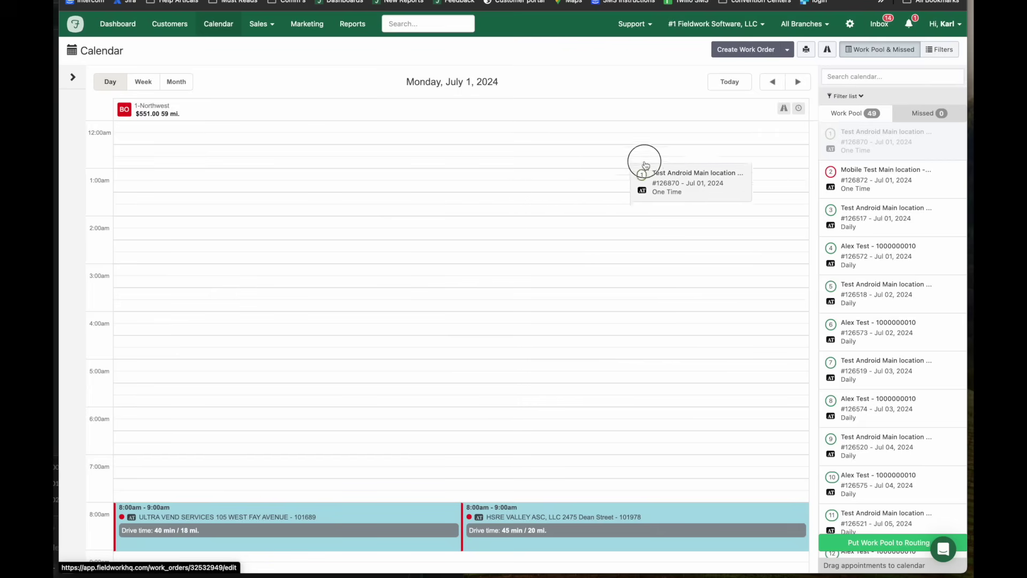
{"action": "left_click_drag", "start_coordinate": [645, 165], "coordinate": [844, 139]}
{"action": "left_click", "coordinate": [557, 511]}
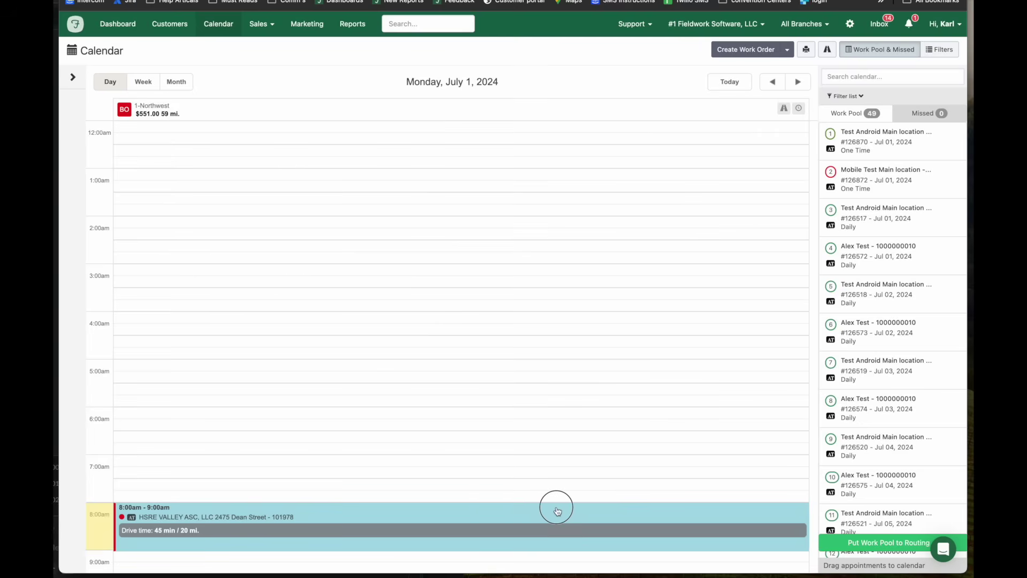
{"action": "mouse_move", "coordinate": [557, 511]}
{"action": "left_mouse_down"}
{"action": "mouse_move", "coordinate": [549, 416]}
{"action": "mouse_move", "coordinate": [550, 509]}
{"action": "left_mouse_up"}
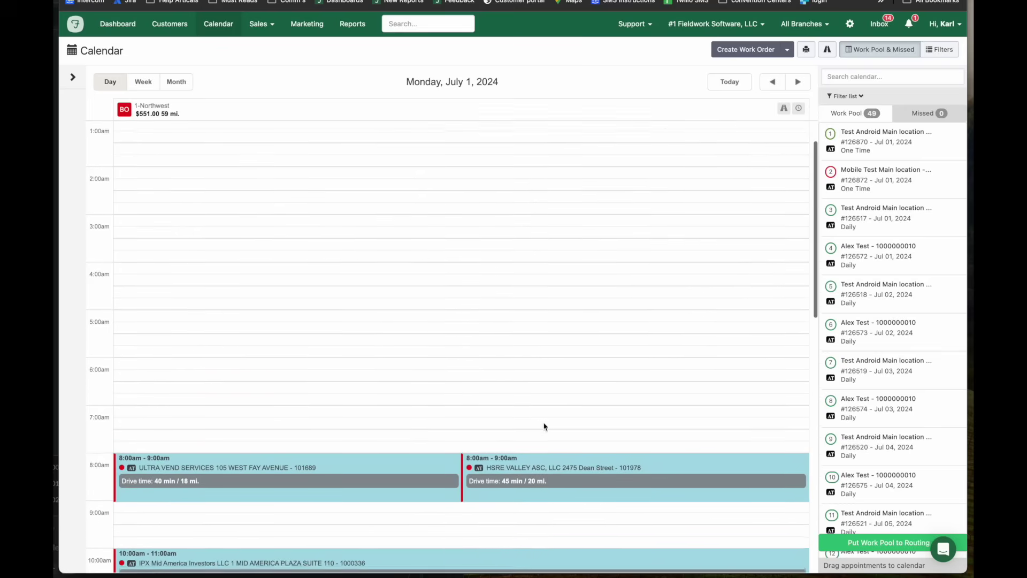
{"action": "left_click", "coordinate": [745, 50]}
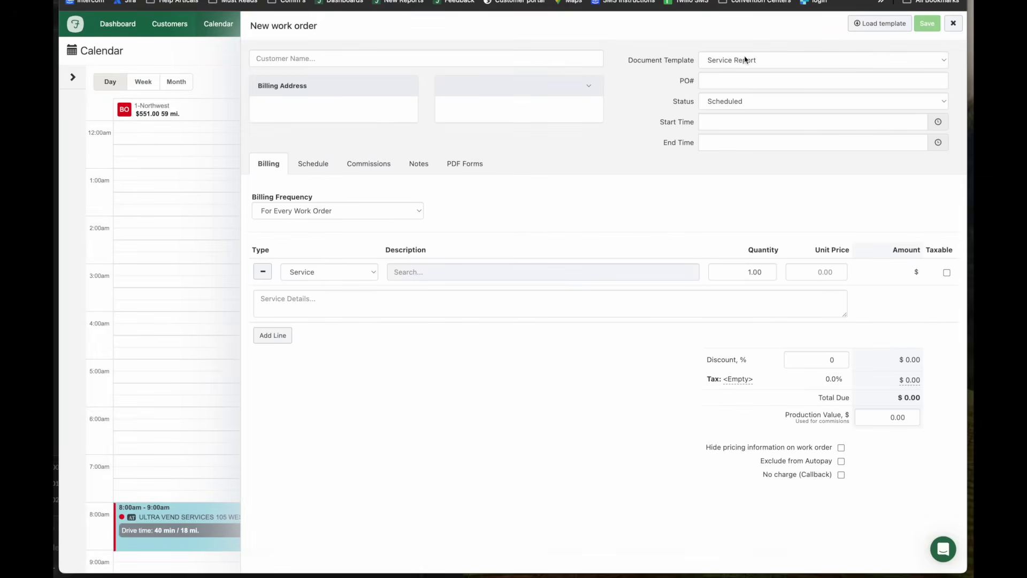
- Enter customer 1200 W MAIN ST. LLC and its service address in a new work order, then discard it
{"action": "left_click", "coordinate": [316, 58]}
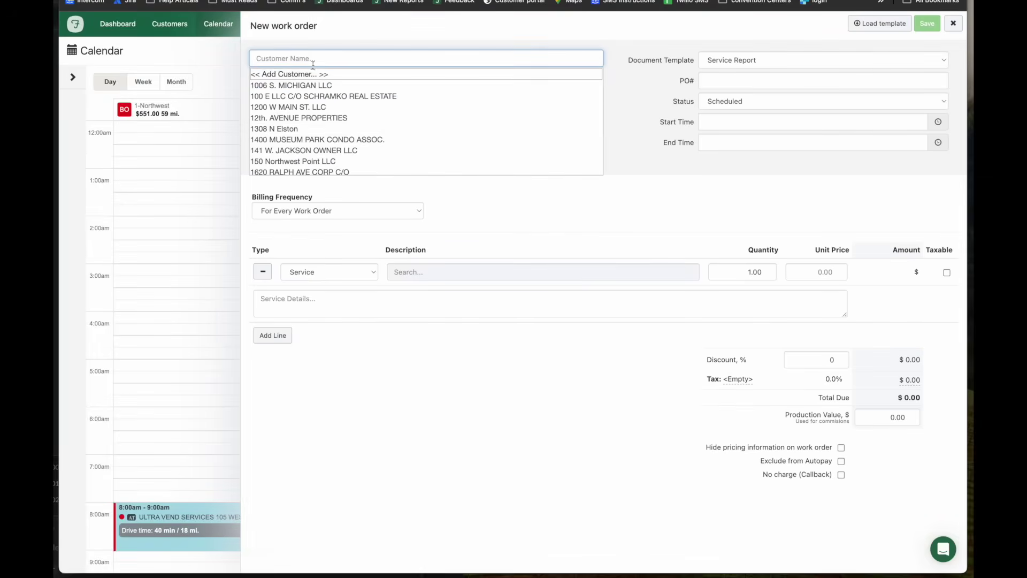
{"action": "left_click", "coordinate": [327, 107]}
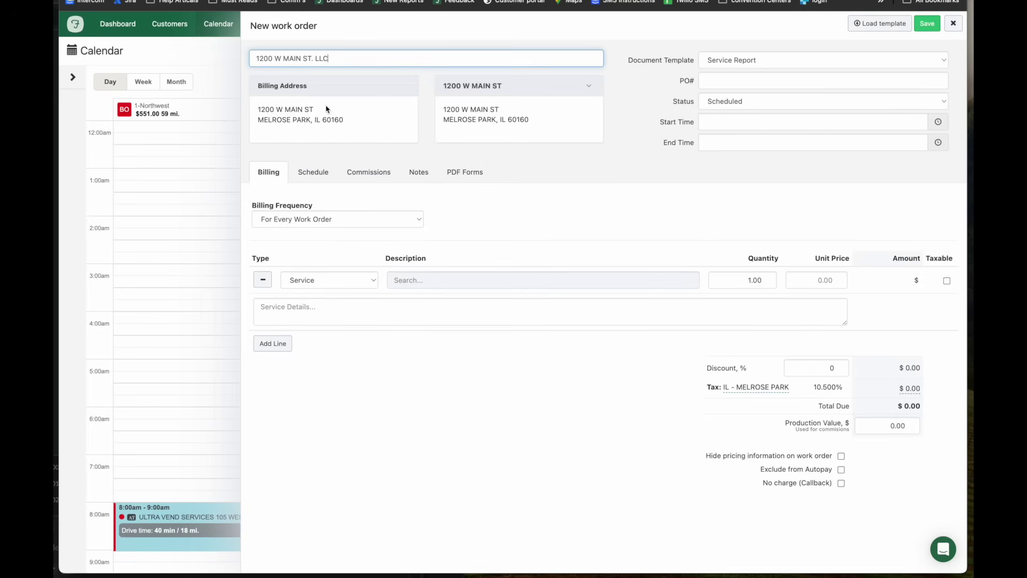
{"action": "left_click", "coordinate": [592, 89]}
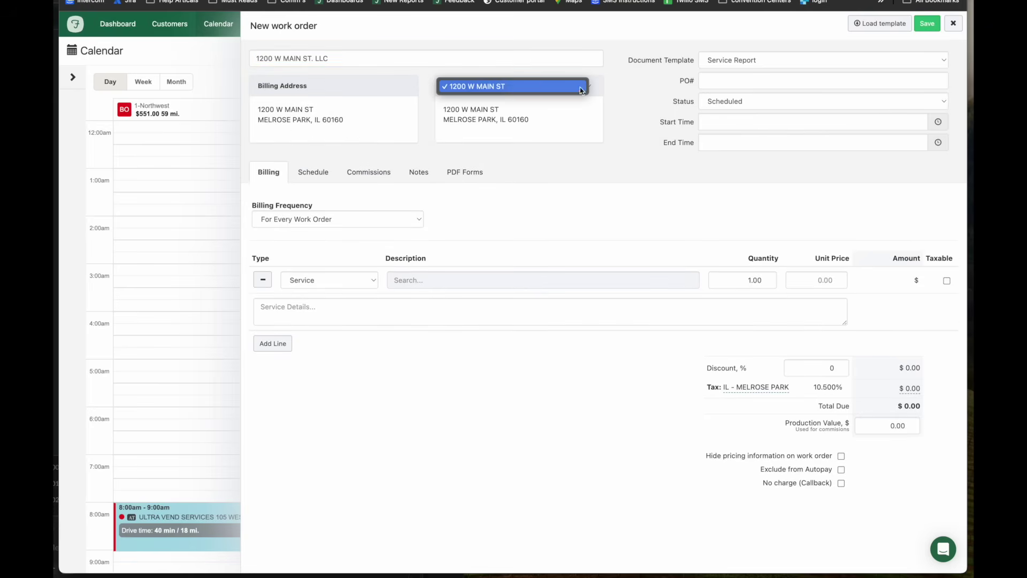
{"action": "left_click", "coordinate": [486, 89]}
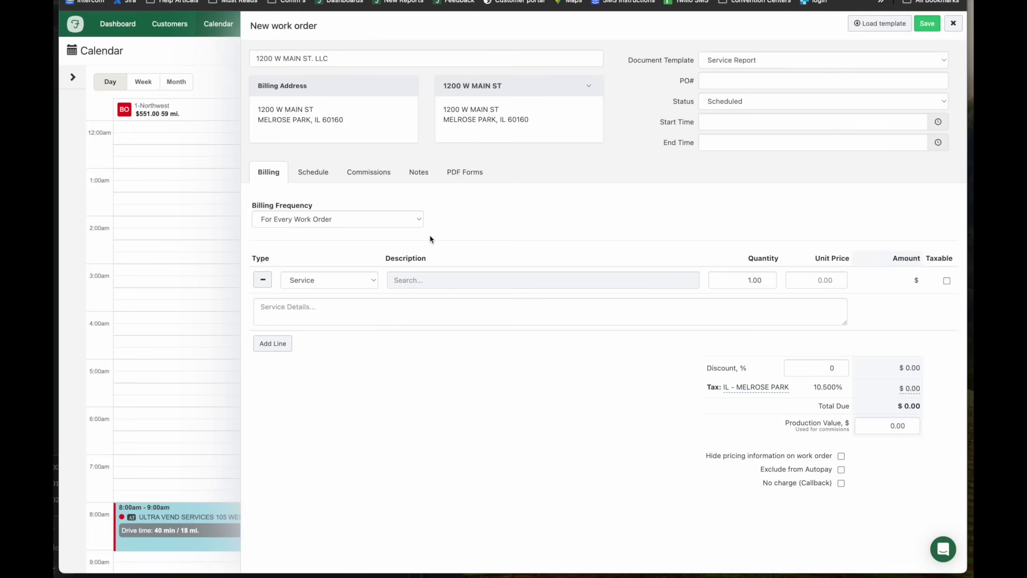
{"action": "left_click", "coordinate": [953, 23]}
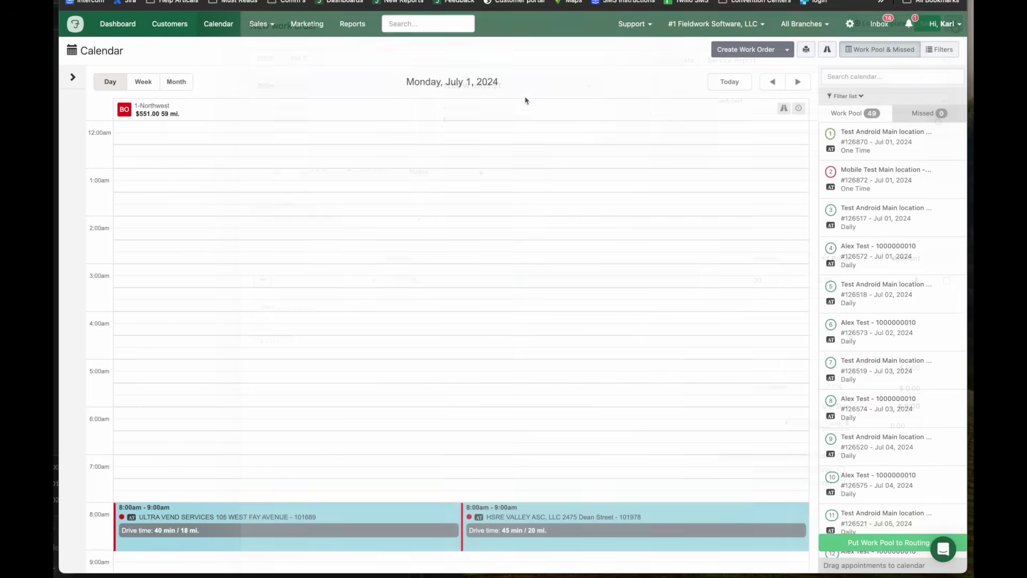
- Show the route map, cycle through week and month back to day, and pick the HSRE VALLEY stop
{"action": "left_click", "coordinate": [74, 80]}
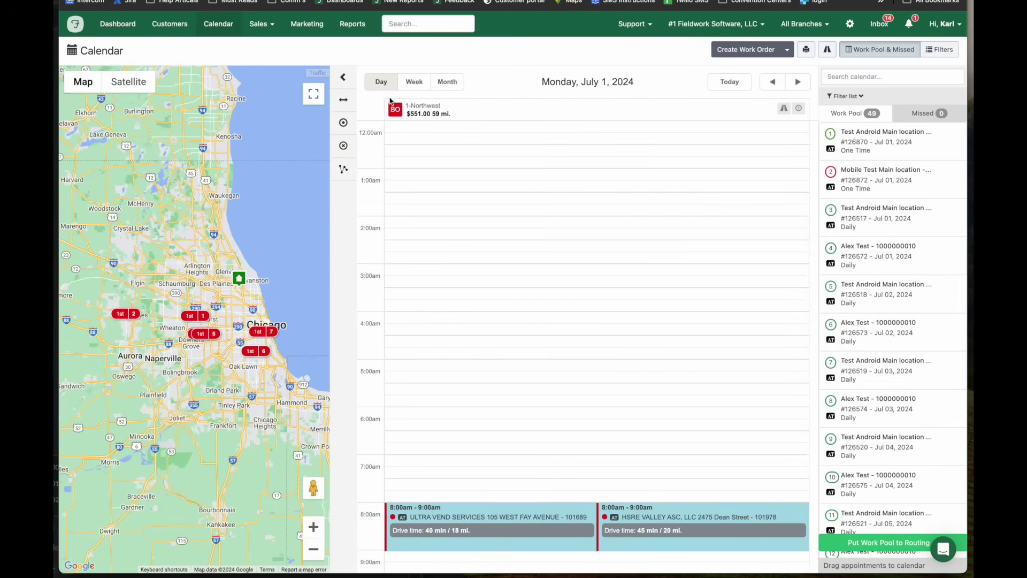
{"action": "left_click", "coordinate": [412, 85]}
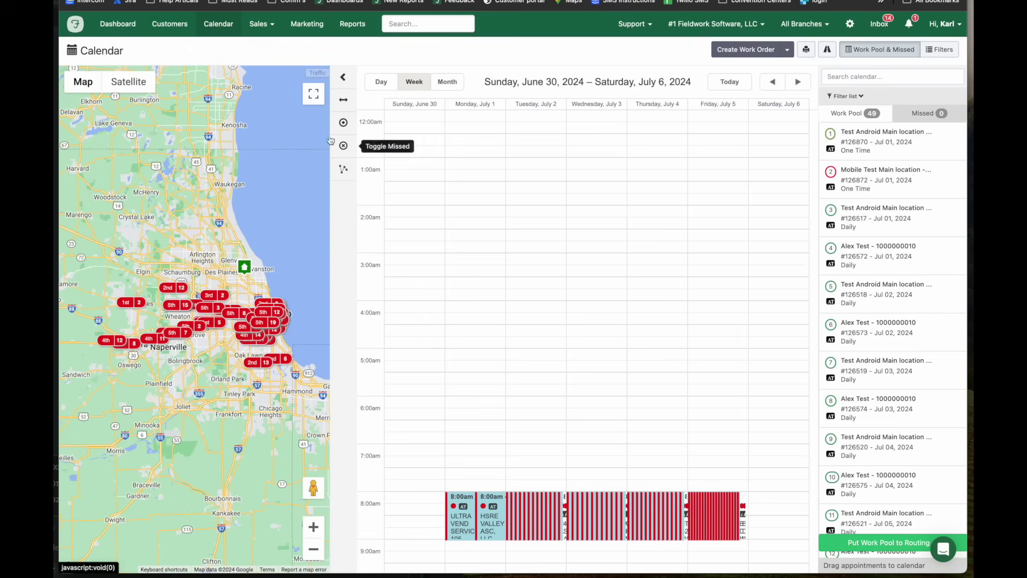
{"action": "left_click", "coordinate": [444, 83]}
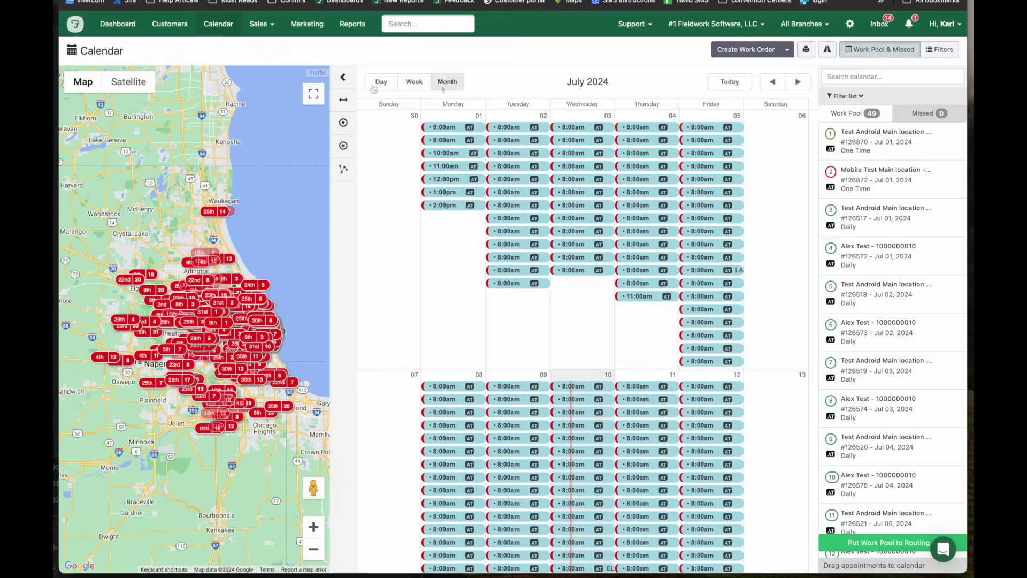
{"action": "left_click", "coordinate": [373, 84]}
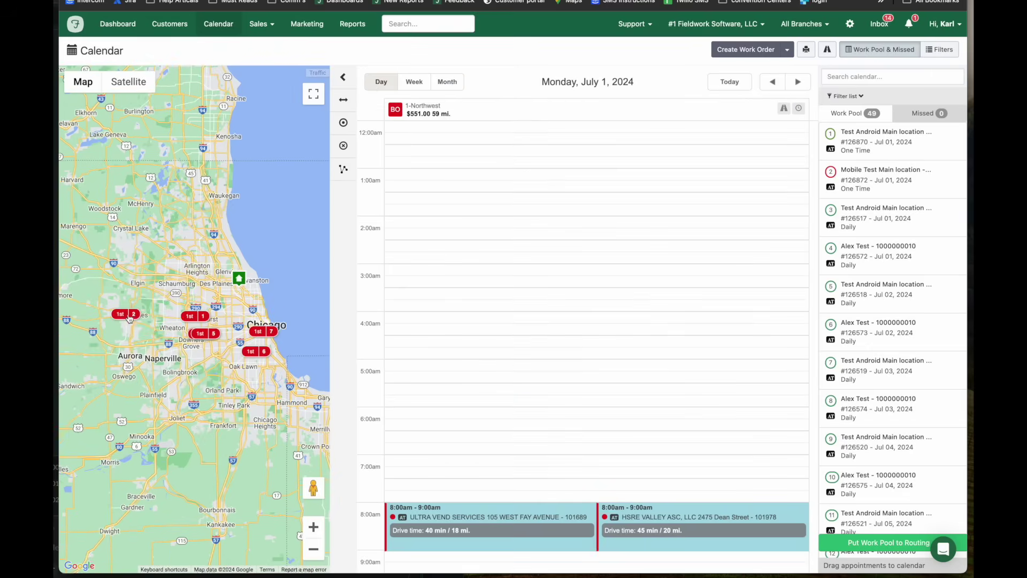
{"action": "left_click", "coordinate": [129, 318]}
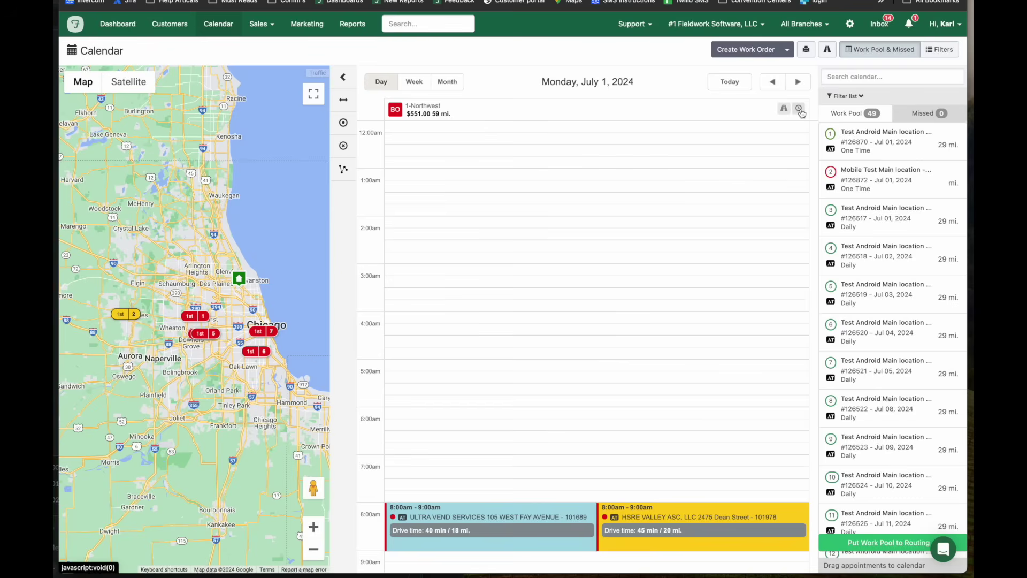
{"action": "left_click", "coordinate": [799, 110]}
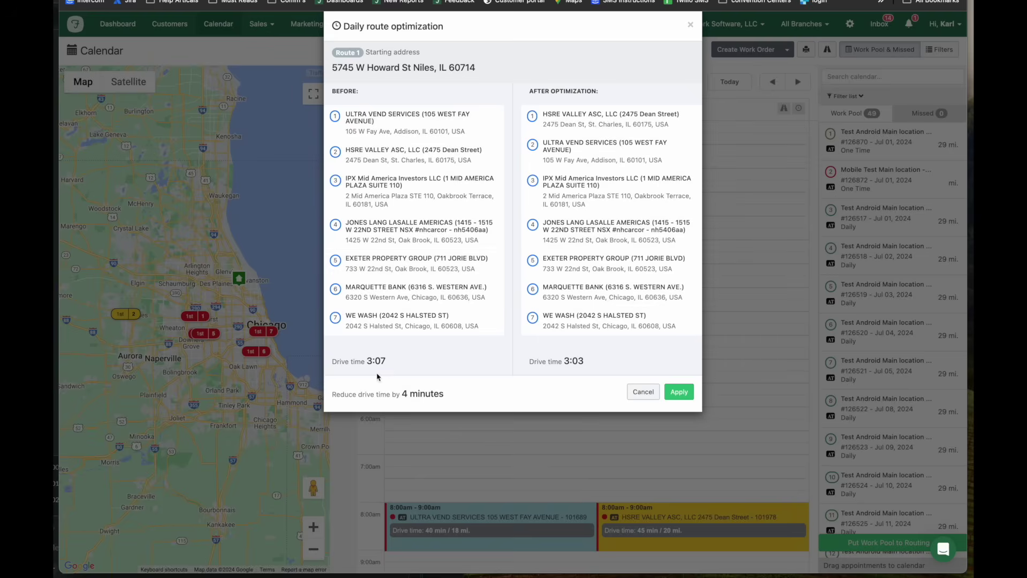
{"action": "left_click", "coordinate": [643, 392]}
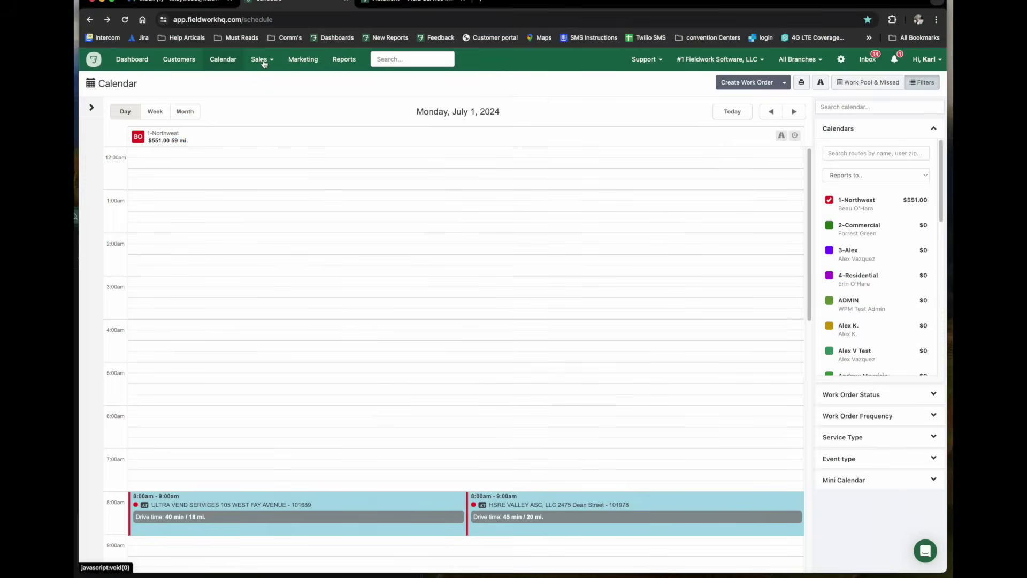
- Select all invoices in Sales > Invoice, then go to the Work Orders list
{"action": "left_click", "coordinate": [262, 60]}
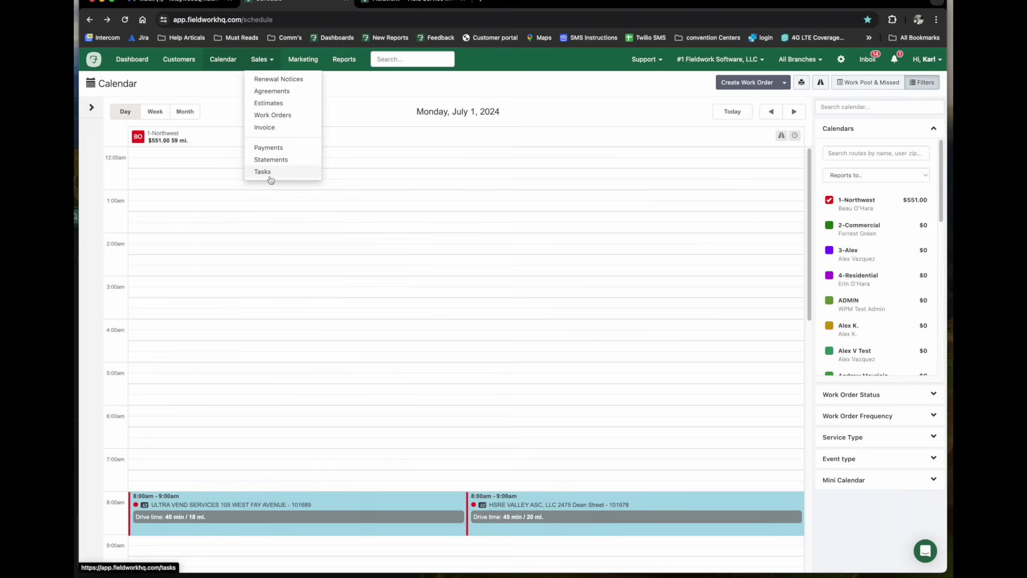
{"action": "left_click", "coordinate": [274, 131]}
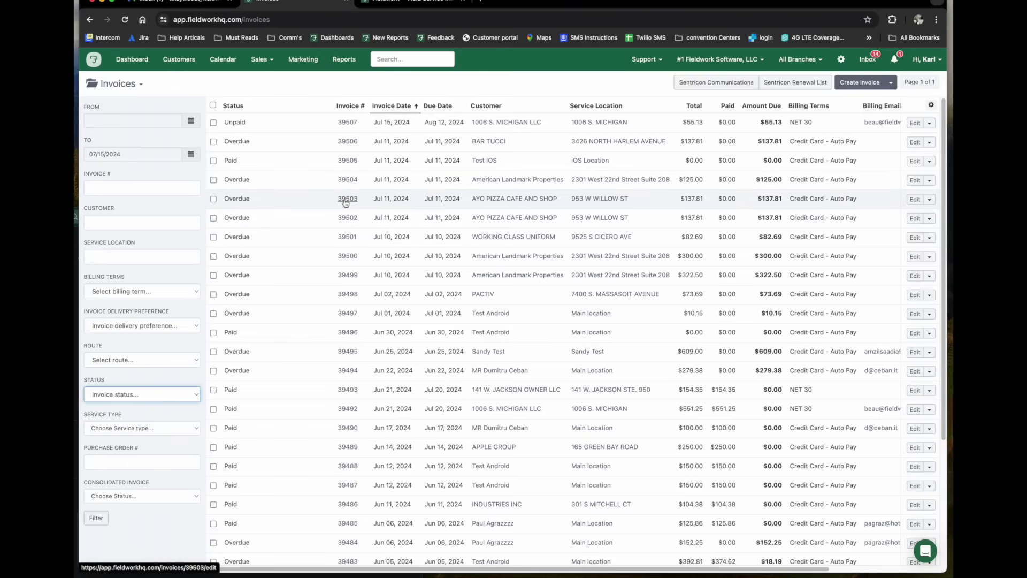
{"action": "left_click", "coordinate": [212, 106]}
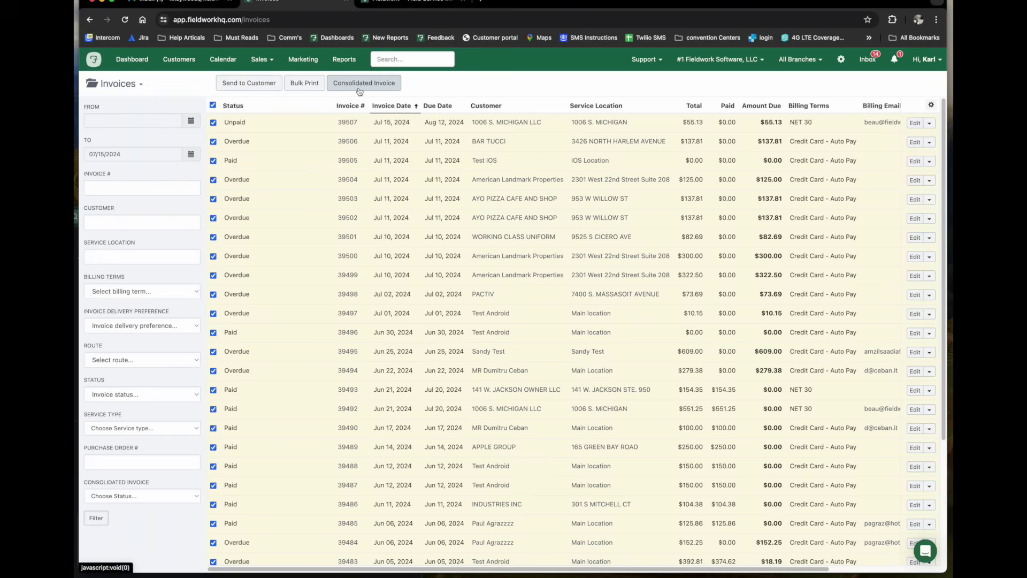
{"action": "left_click", "coordinate": [268, 65]}
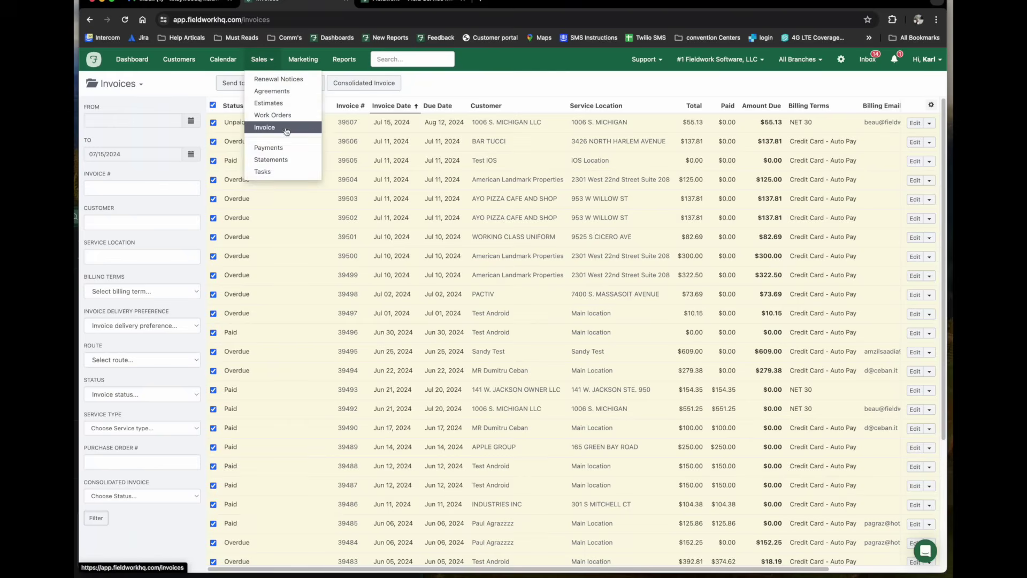
{"action": "left_click", "coordinate": [281, 115]}
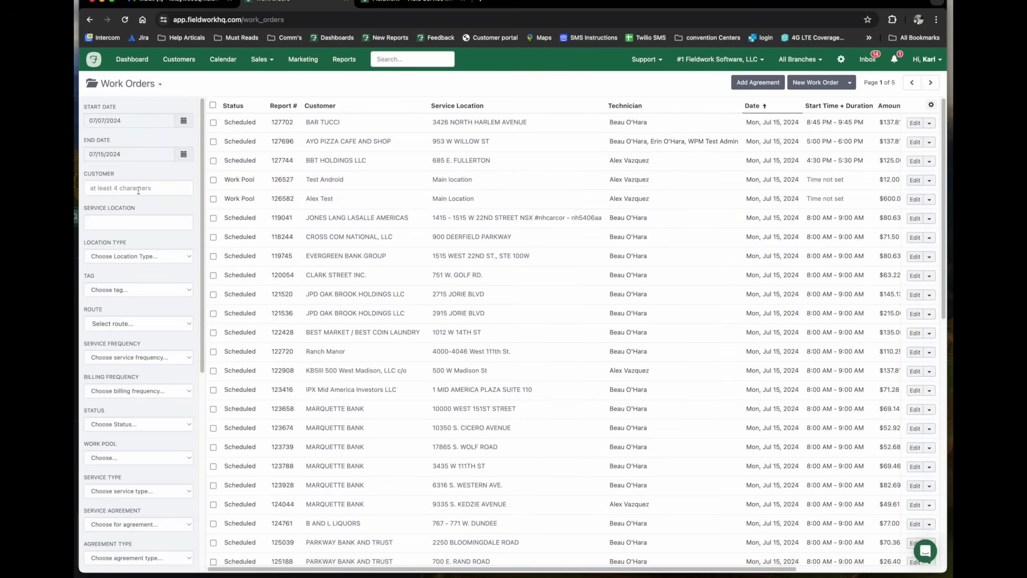
- Select all listed 1-Northwest work orders, then leave through the Sales menu back to the calendar
{"action": "scroll", "coordinate": [143, 229], "scroll_direction": "down", "scroll_amount": 3}
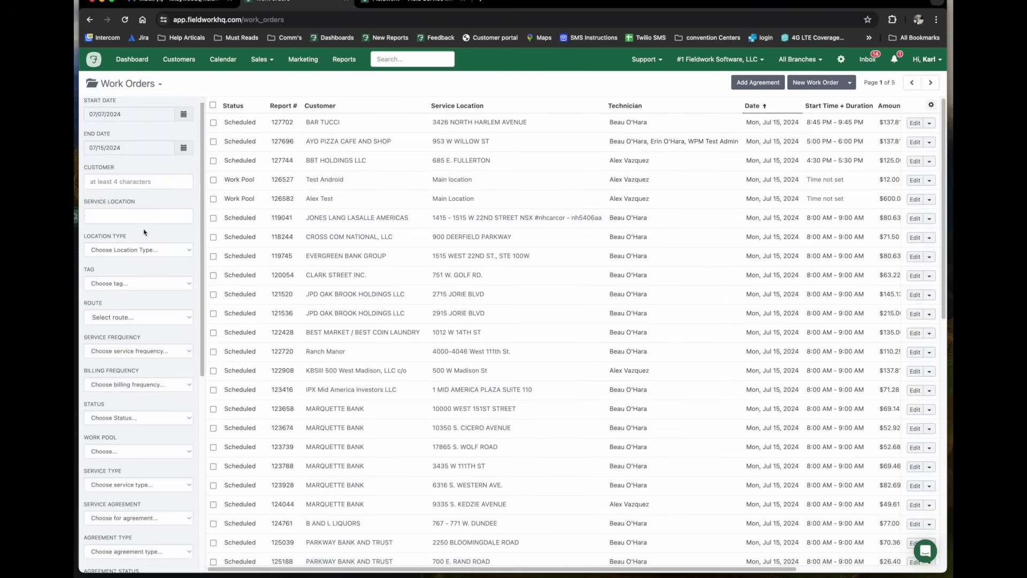
{"action": "scroll", "coordinate": [146, 260], "scroll_direction": "down", "scroll_amount": 2}
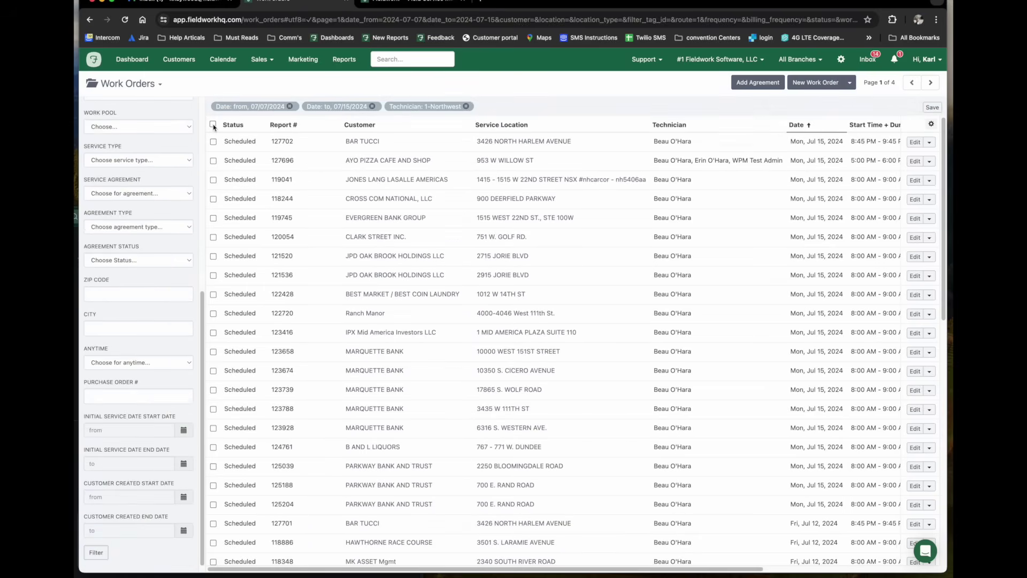
{"action": "left_click", "coordinate": [213, 125]}
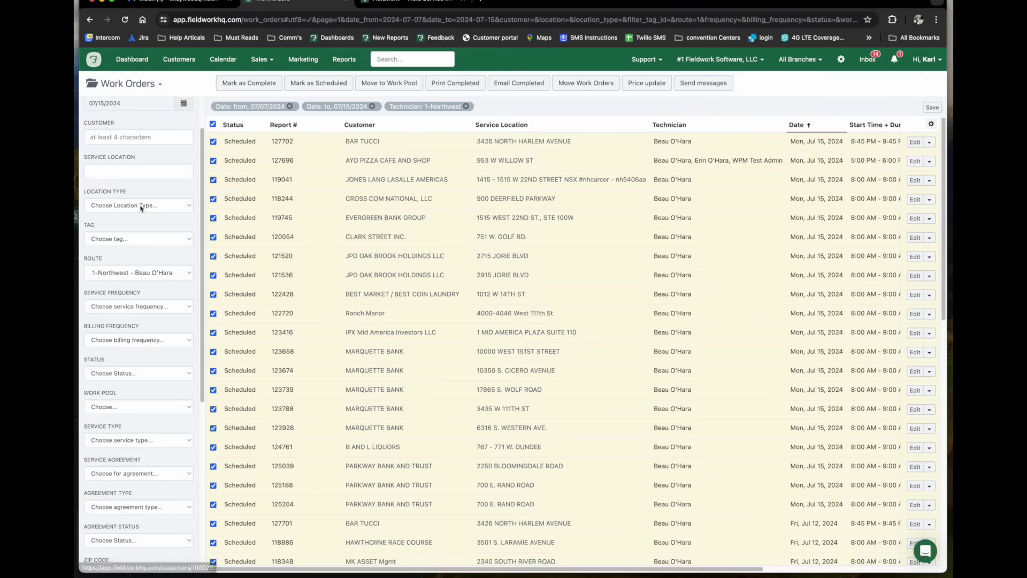
{"action": "scroll", "coordinate": [134, 206], "scroll_direction": "up", "scroll_amount": 2}
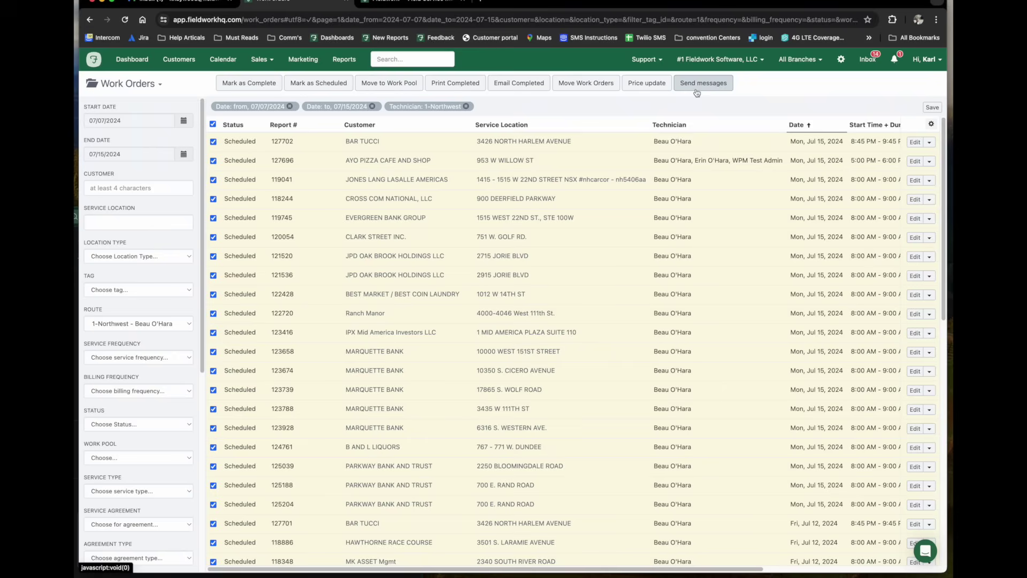
{"action": "left_click", "coordinate": [261, 59]}
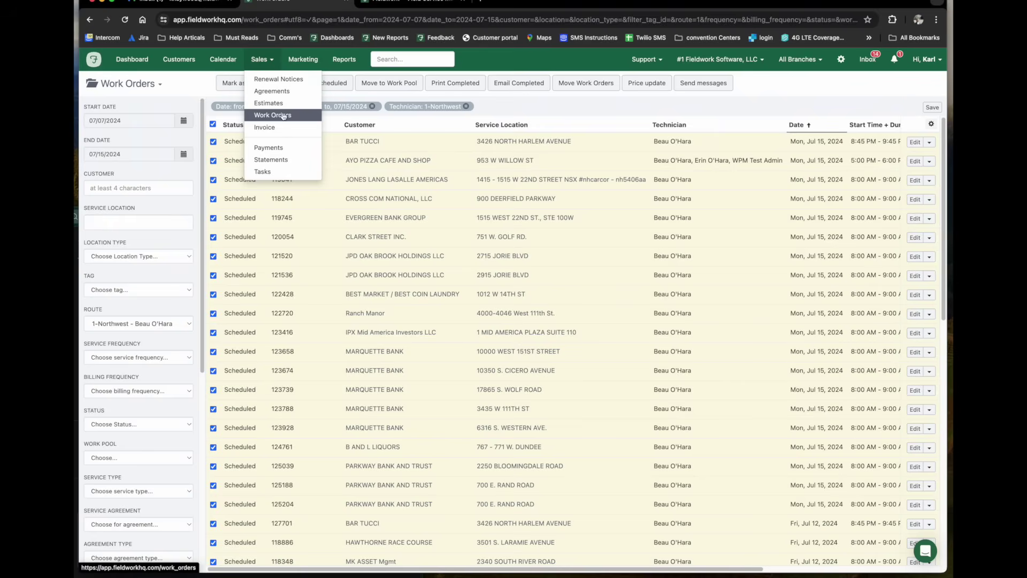
{"action": "left_click", "coordinate": [285, 148]}
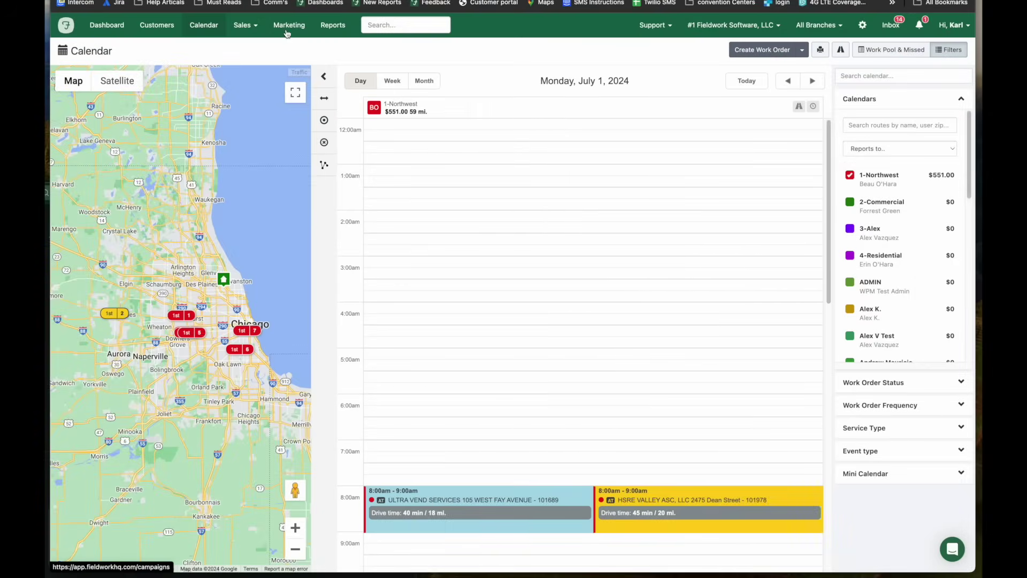
- Go to Marketing and bring up the New Campaign chooser with email, SMS and marketing types
{"action": "left_click", "coordinate": [287, 31]}
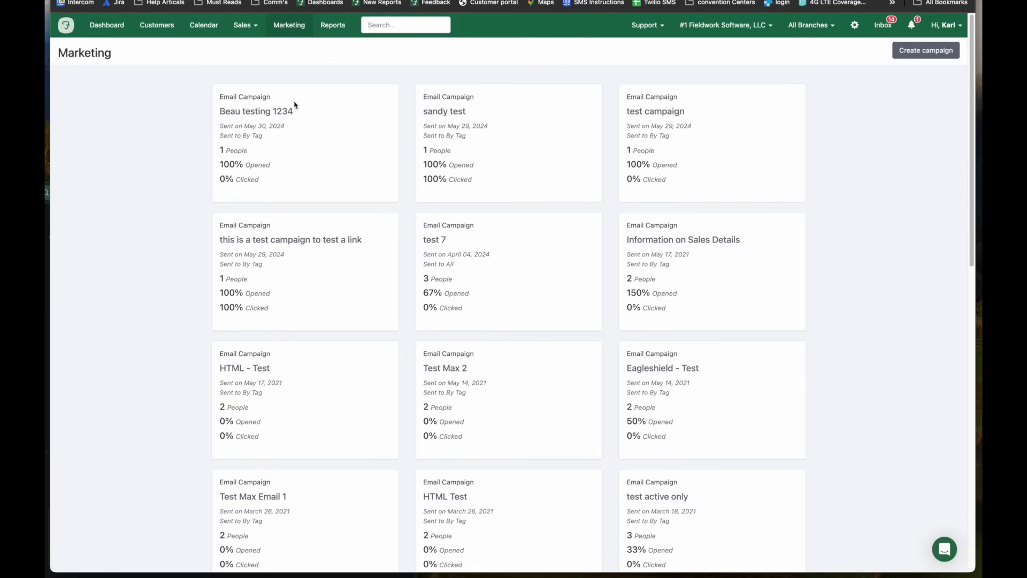
{"action": "left_click", "coordinate": [908, 57]}
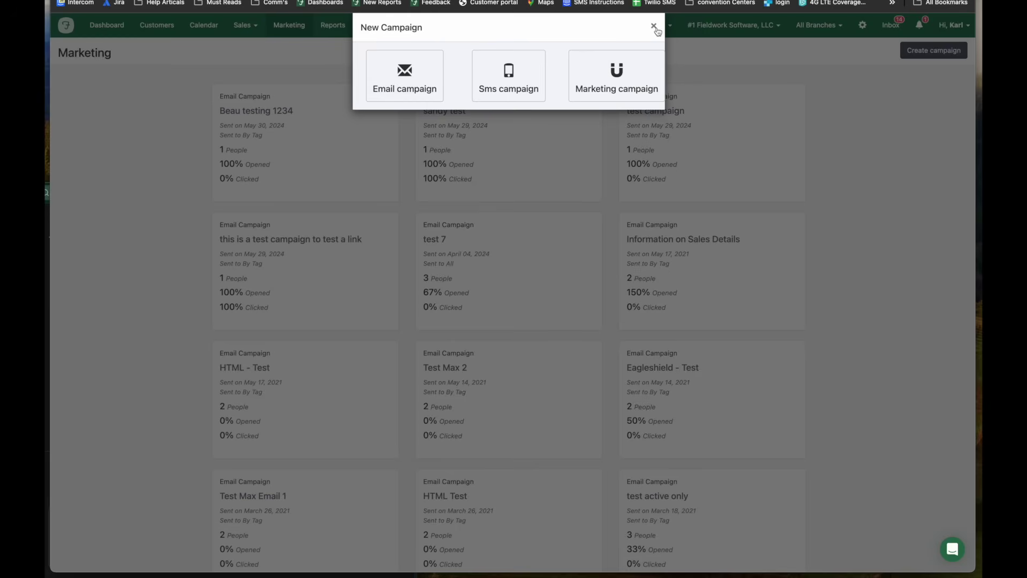
- Preview an email campaign for All customers at all email addresses, then reopen the New Campaign chooser
{"action": "left_click", "coordinate": [425, 76]}
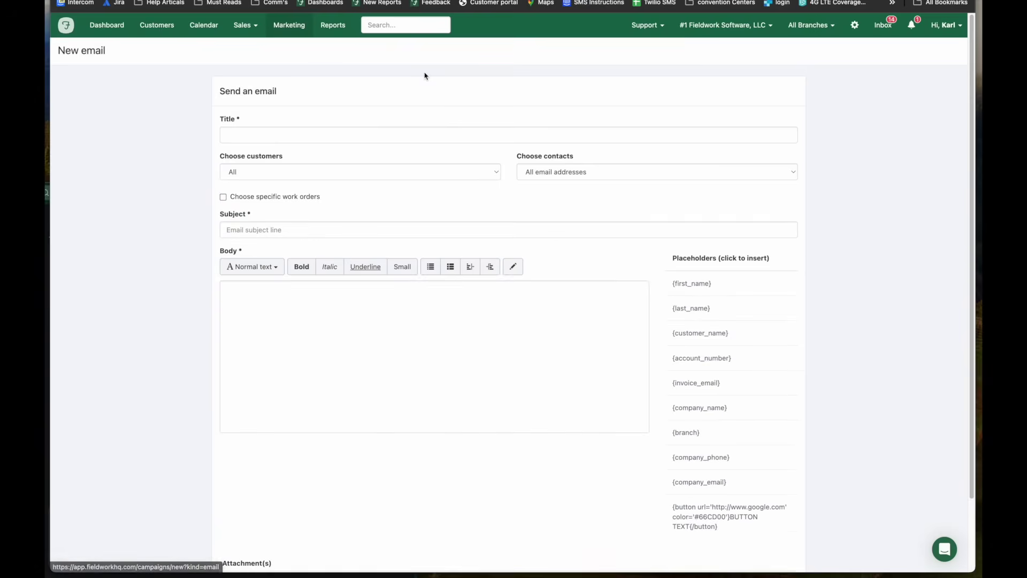
{"action": "left_click", "coordinate": [277, 172]}
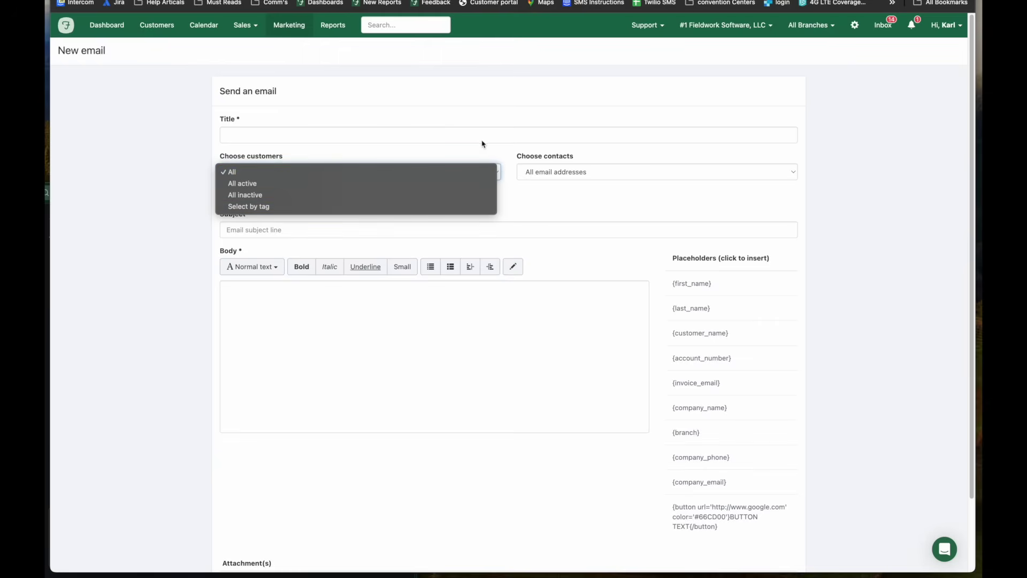
{"action": "left_click", "coordinate": [562, 172]}
{"action": "left_click", "coordinate": [575, 172]}
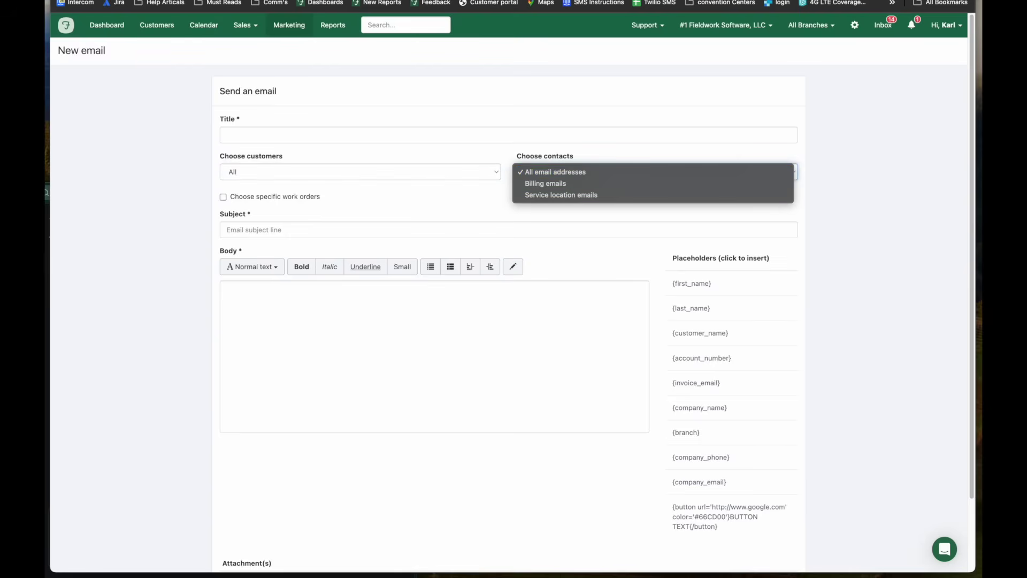
{"action": "key", "text": "Escape"}
{"action": "key", "text": "super+bracketleft"}
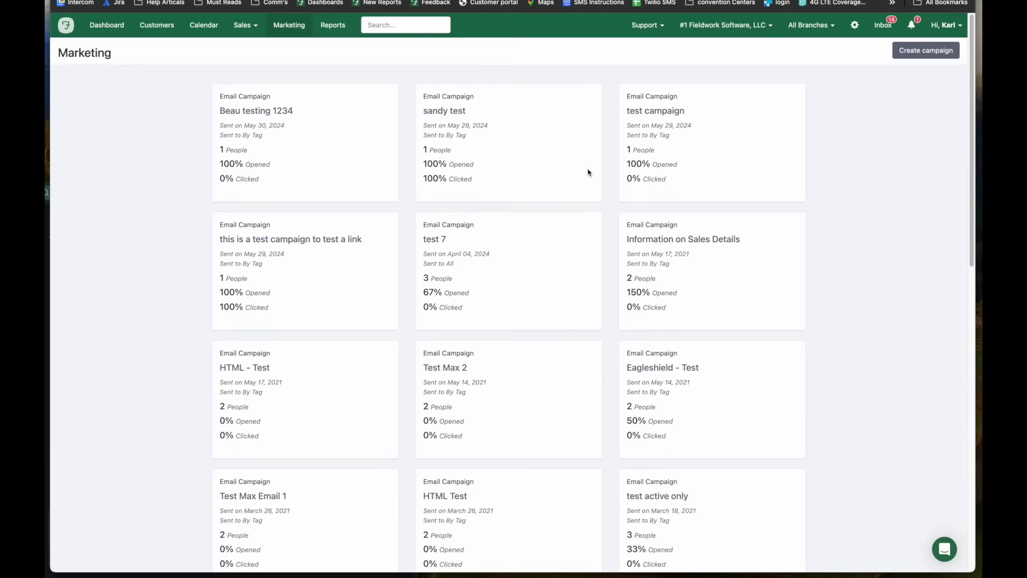
{"action": "left_click", "coordinate": [916, 50]}
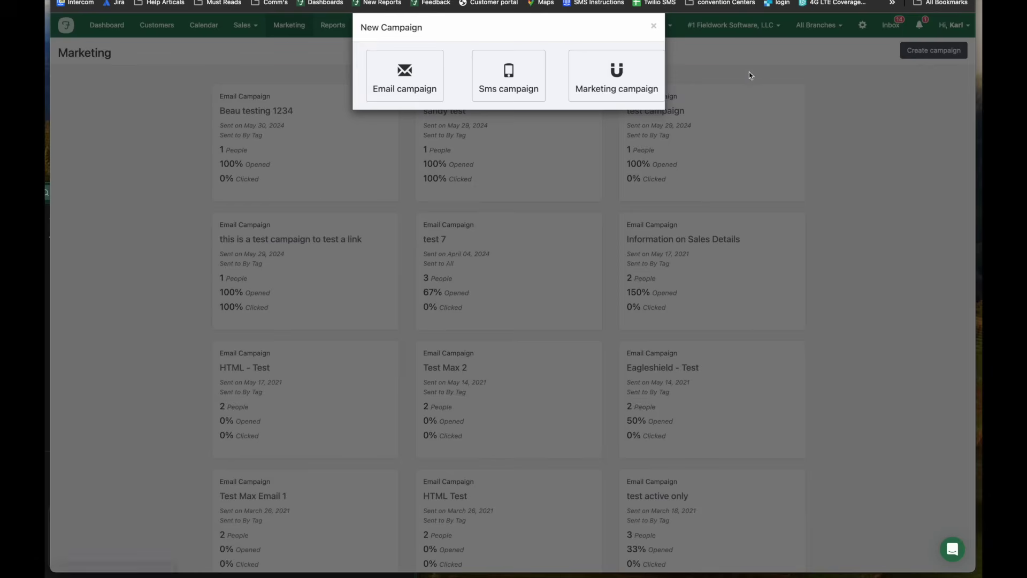
{"action": "left_click", "coordinate": [654, 27]}
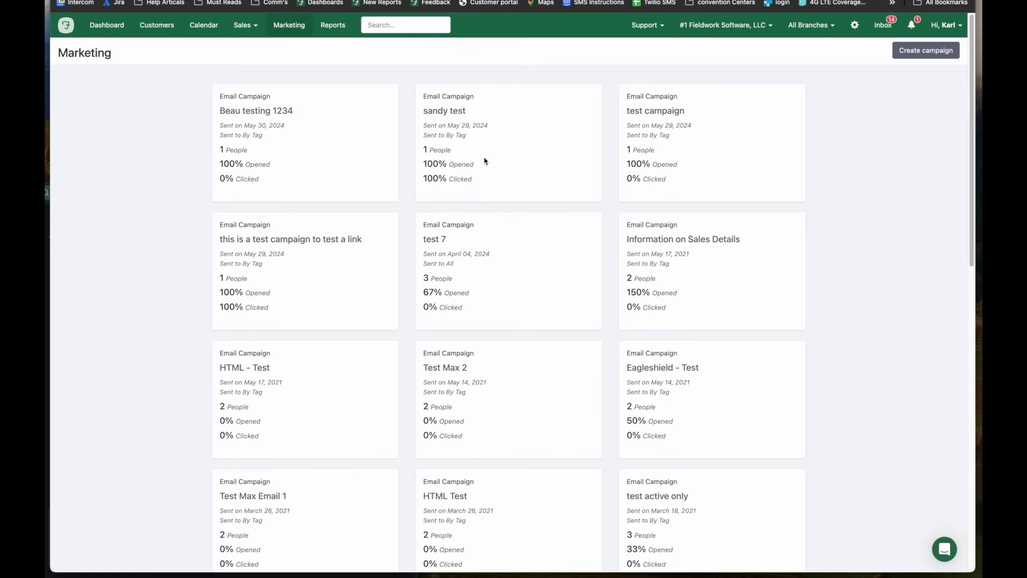
{"action": "scroll", "coordinate": [520, 170], "scroll_direction": "down", "scroll_amount": 1}
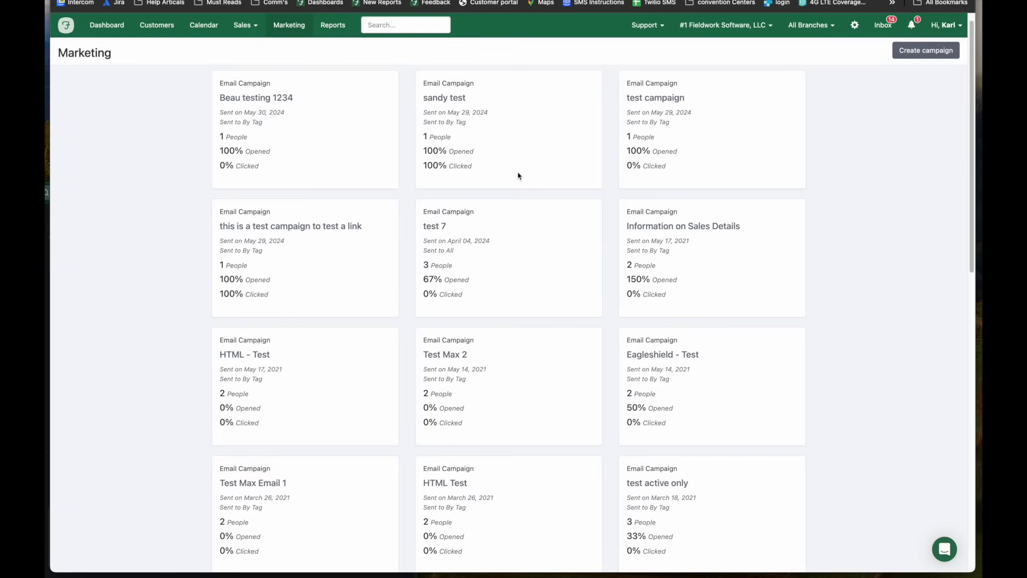
{"action": "scroll", "coordinate": [546, 278], "scroll_direction": "down", "scroll_amount": 6}
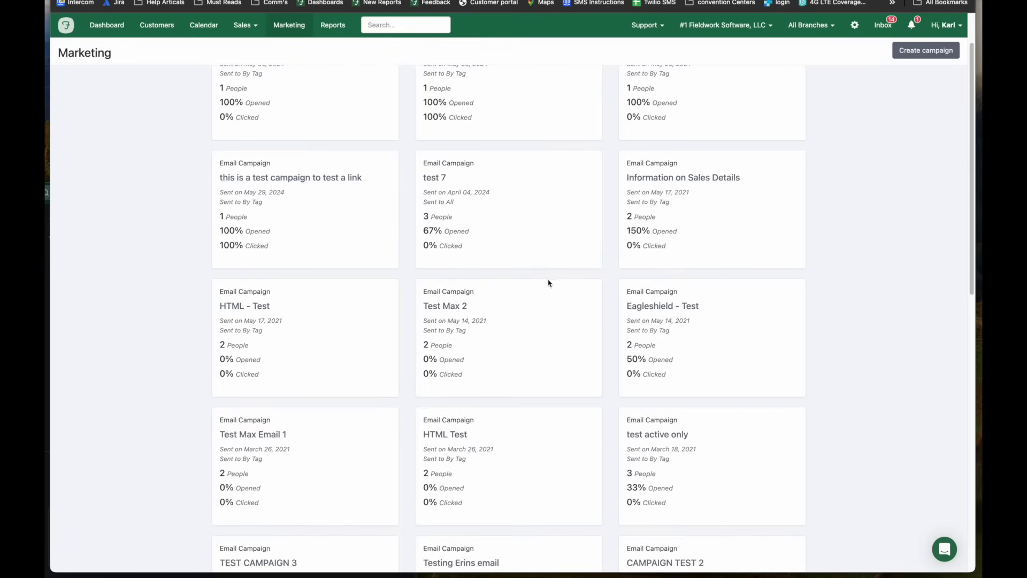
{"action": "scroll", "coordinate": [545, 289], "scroll_direction": "up", "scroll_amount": 6}
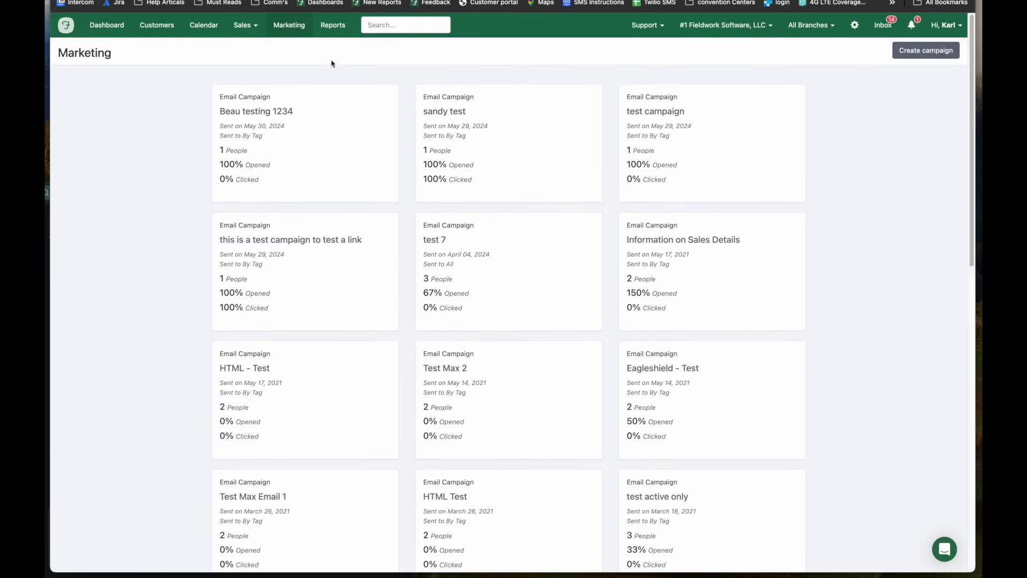
- Open Reports, browse the Accounting and Operations report cards, and select the Income report
{"action": "left_click", "coordinate": [335, 34]}
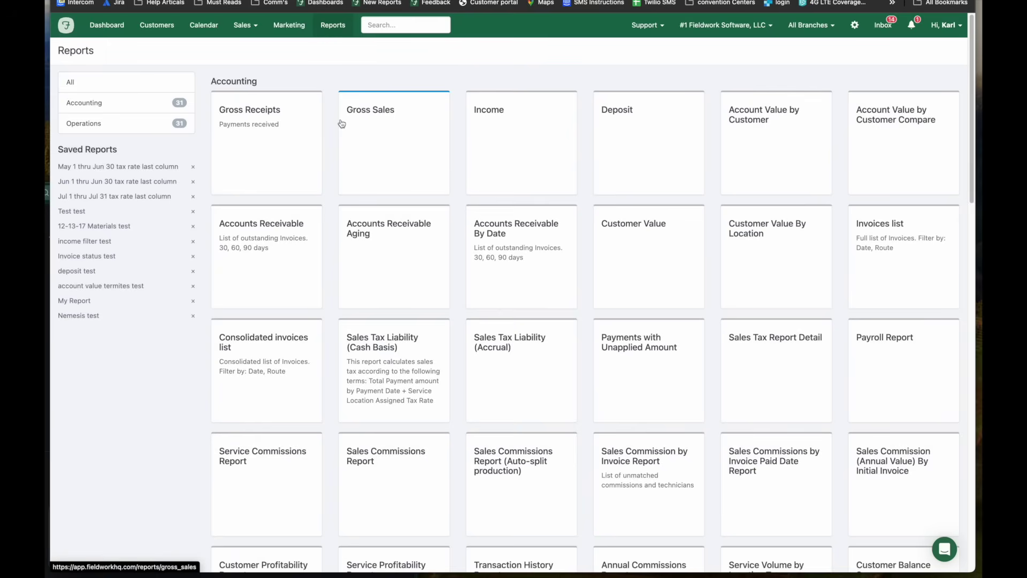
{"action": "scroll", "coordinate": [300, 166], "scroll_direction": "down", "scroll_amount": 8}
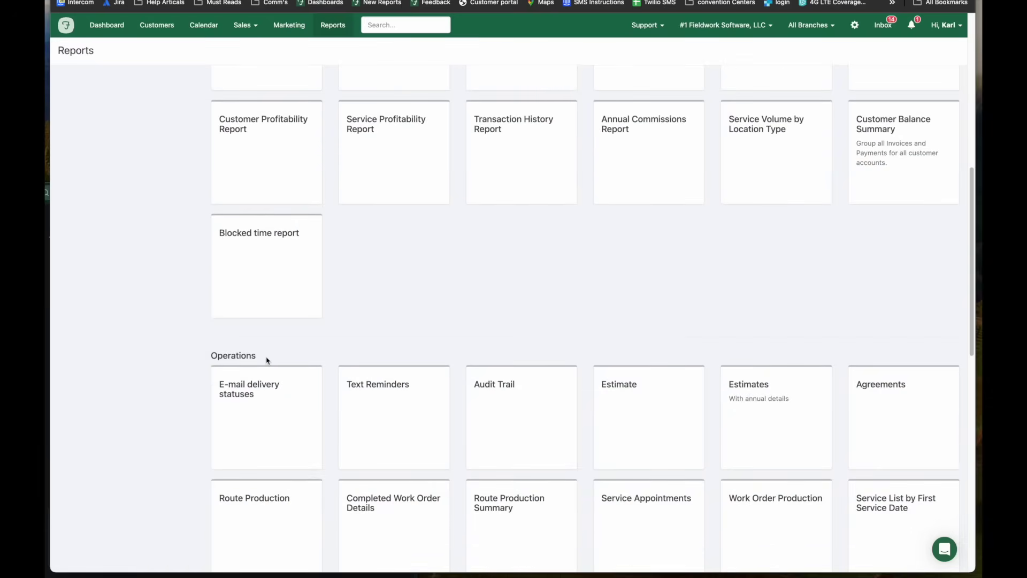
{"action": "scroll", "coordinate": [267, 360], "scroll_direction": "up", "scroll_amount": 8}
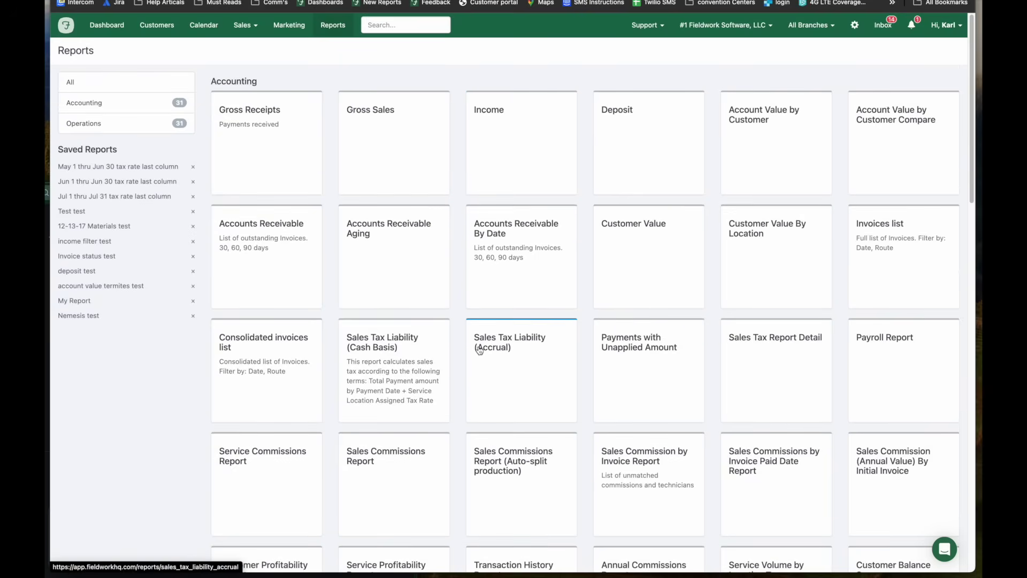
{"action": "scroll", "coordinate": [475, 344], "scroll_direction": "down", "scroll_amount": 1}
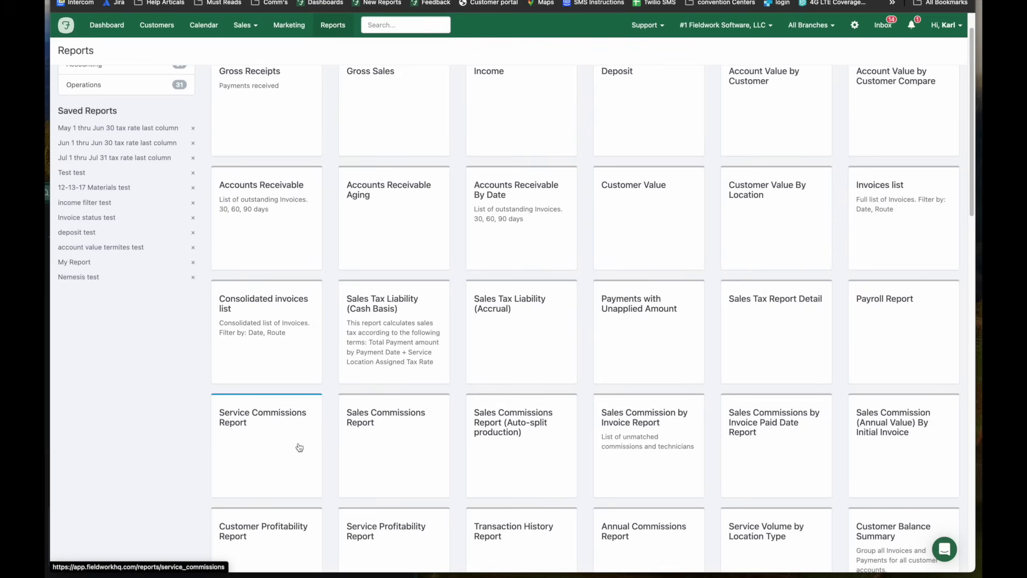
{"action": "scroll", "coordinate": [432, 444], "scroll_direction": "up", "scroll_amount": 1}
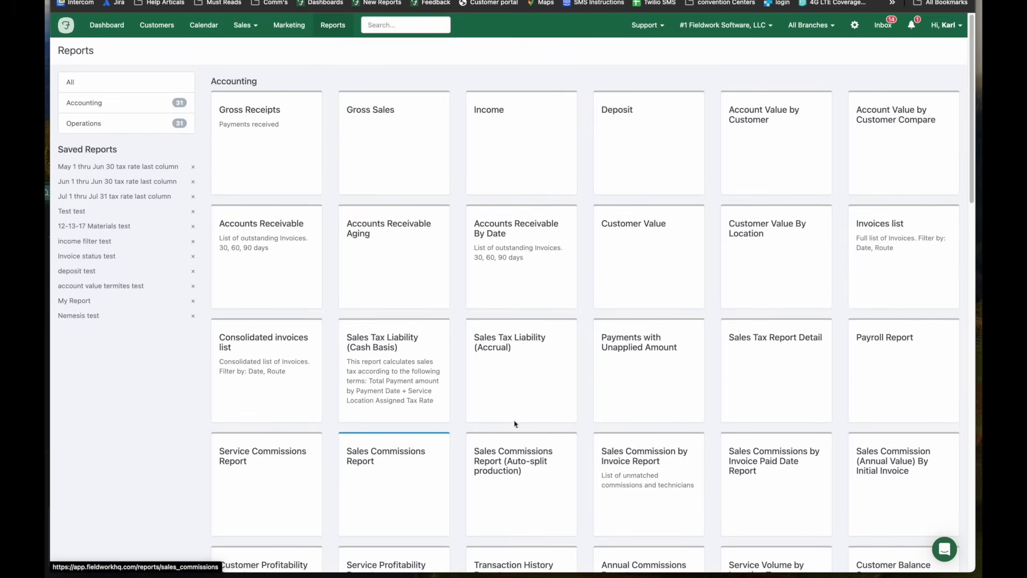
{"action": "left_click", "coordinate": [561, 167]}
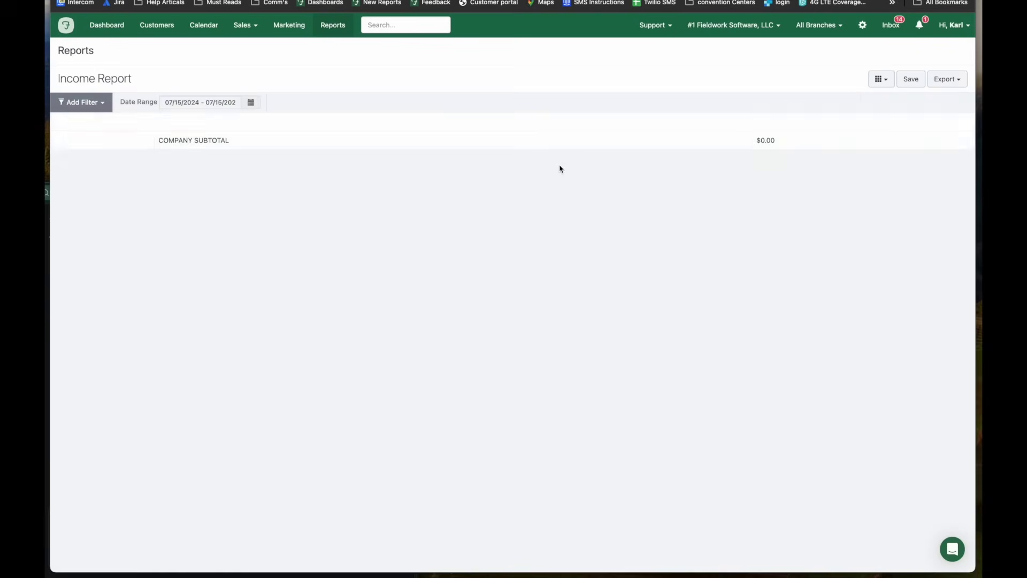
{"action": "left_click", "coordinate": [930, 80]}
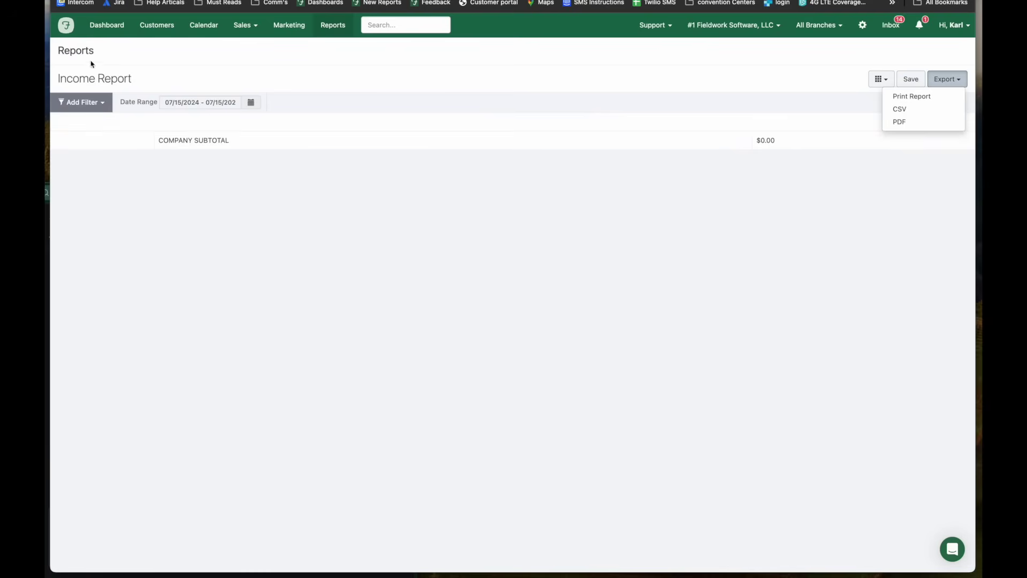
{"action": "left_click", "coordinate": [75, 51]}
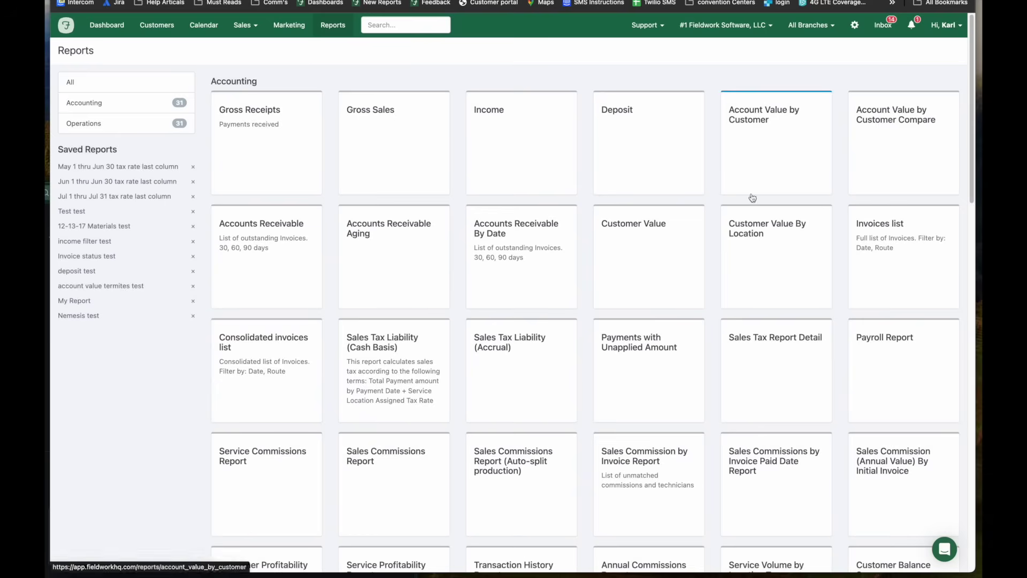
- Browse the Operations reports, then switch to the fieldworkhq.com marketing homepage
{"action": "scroll", "coordinate": [420, 267], "scroll_direction": "down", "scroll_amount": 8}
{"action": "scroll", "coordinate": [422, 270], "scroll_direction": "down", "scroll_amount": 5}
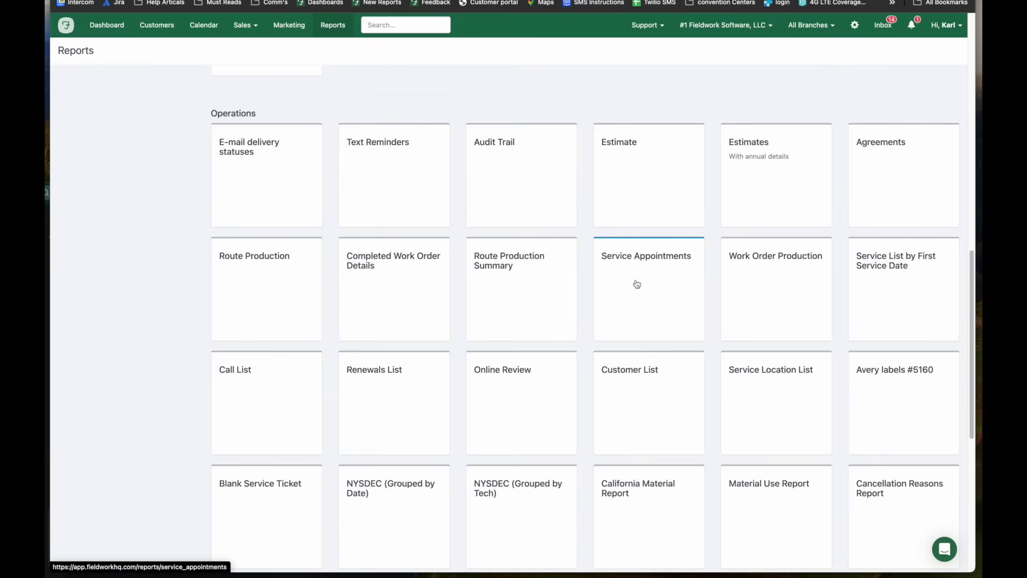
{"action": "scroll", "coordinate": [907, 386], "scroll_direction": "down", "scroll_amount": 2}
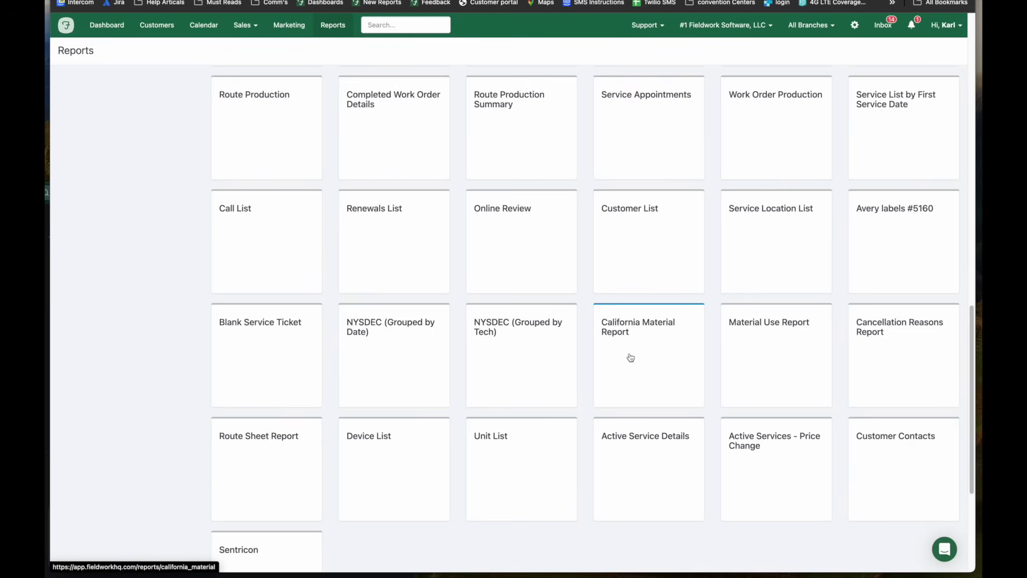
{"action": "scroll", "coordinate": [220, 353], "scroll_direction": "up", "scroll_amount": 9}
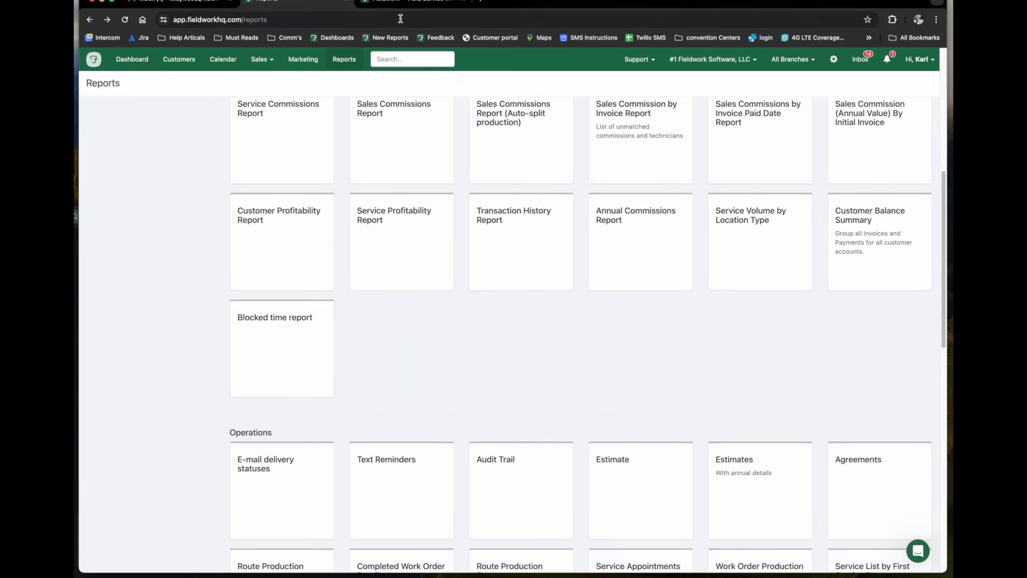
{"action": "left_click", "coordinate": [402, 4]}
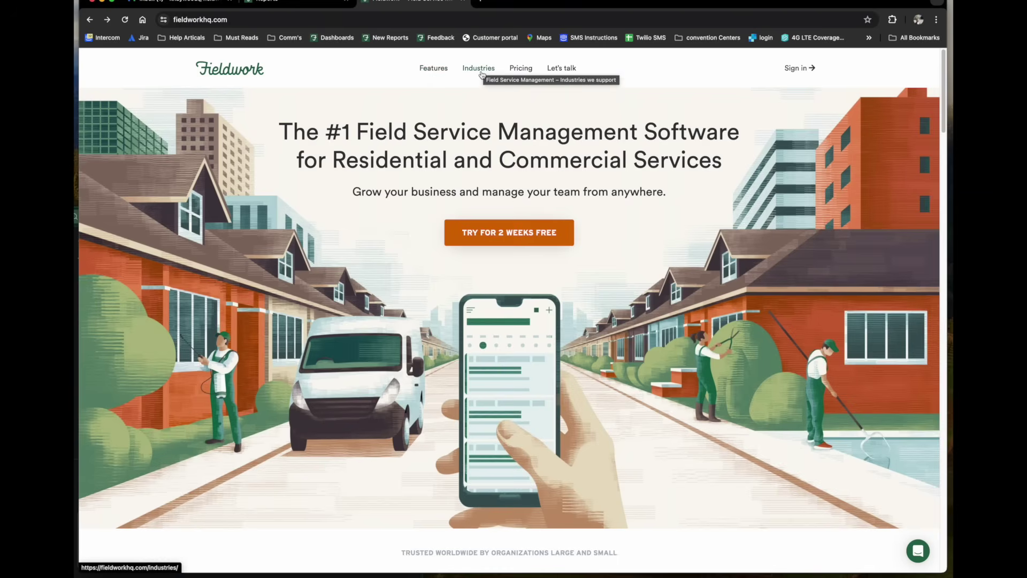
{"action": "left_click", "coordinate": [523, 72]}
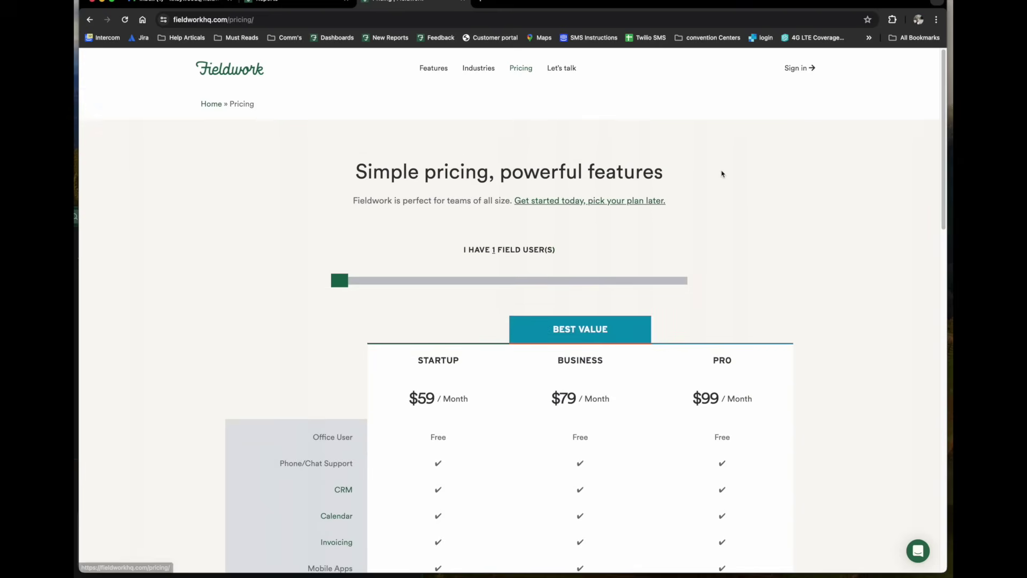
{"action": "scroll", "coordinate": [722, 175], "scroll_direction": "down", "scroll_amount": 1}
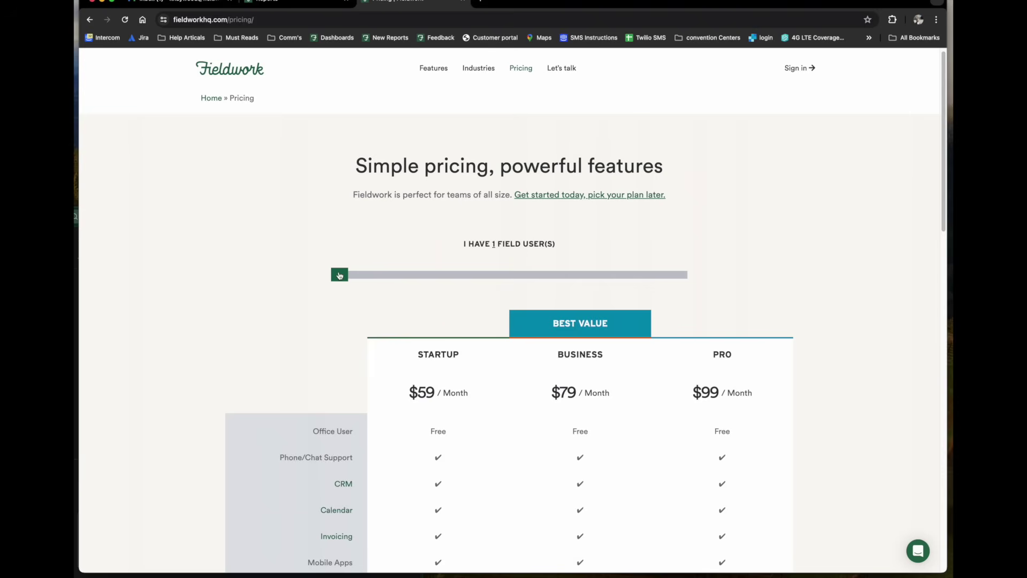
{"action": "left_click", "coordinate": [342, 275]}
{"action": "left_click_drag", "start_coordinate": [342, 275], "coordinate": [367, 274]}
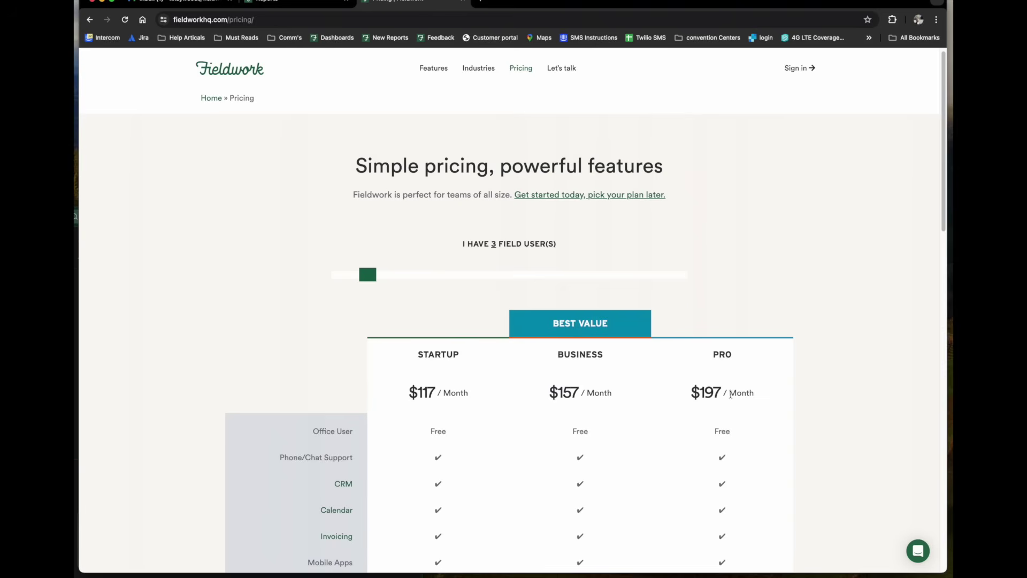
{"action": "left_click", "coordinate": [217, 72]}
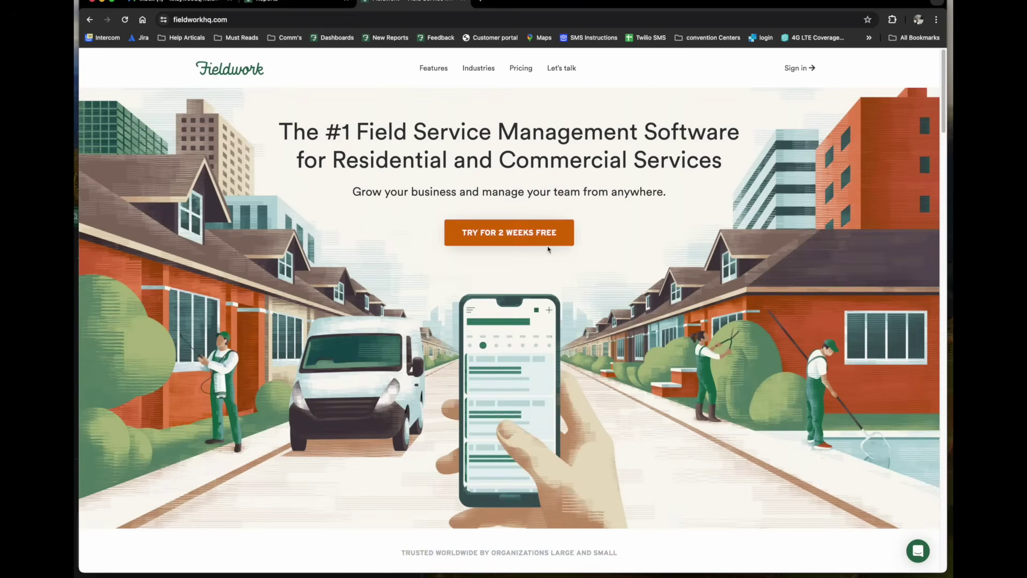
{"action": "left_click", "coordinate": [512, 238]}
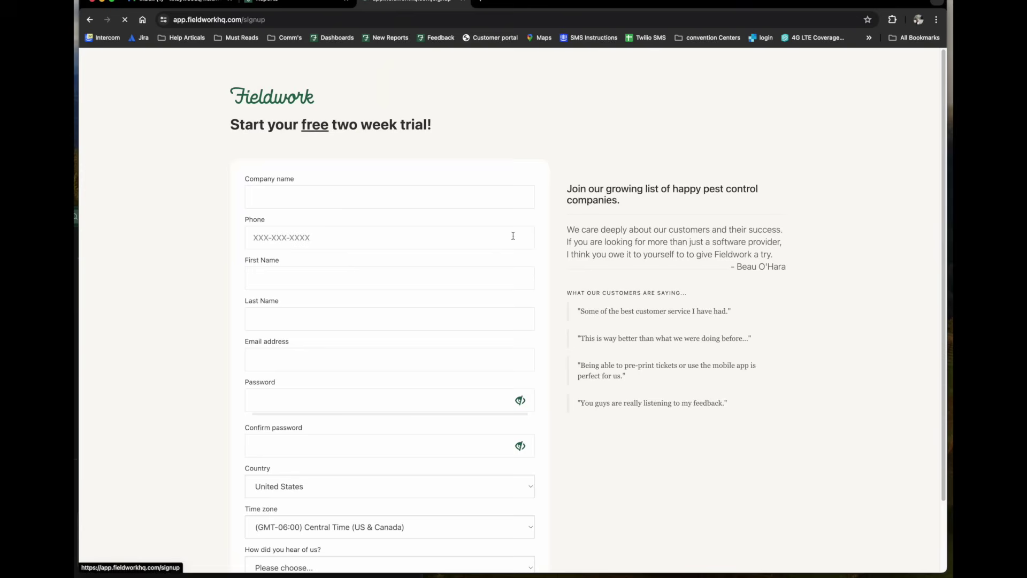
{"action": "scroll", "coordinate": [298, 188], "scroll_direction": "down", "scroll_amount": 2}
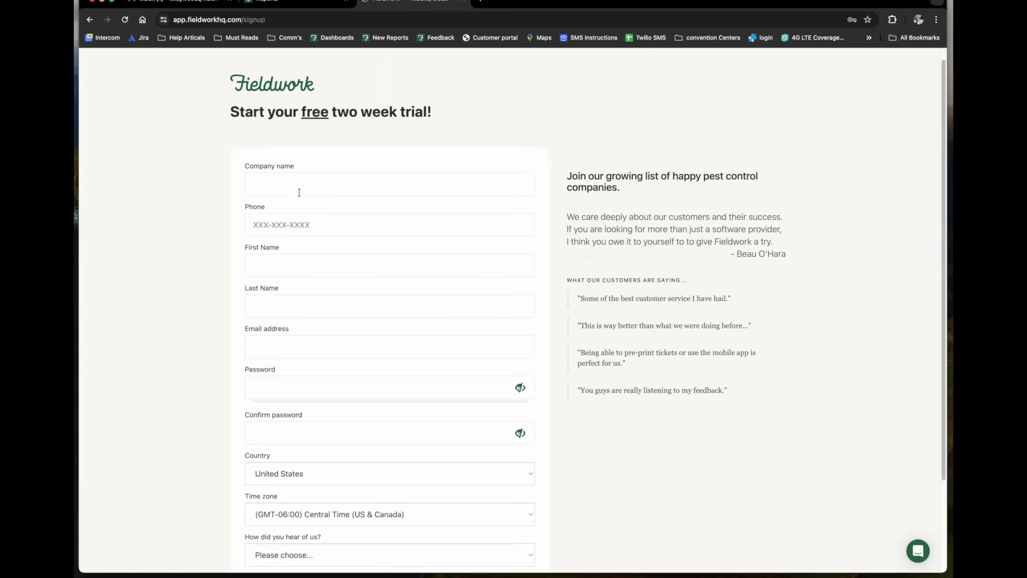
{"action": "scroll", "coordinate": [320, 238], "scroll_direction": "down", "scroll_amount": 2}
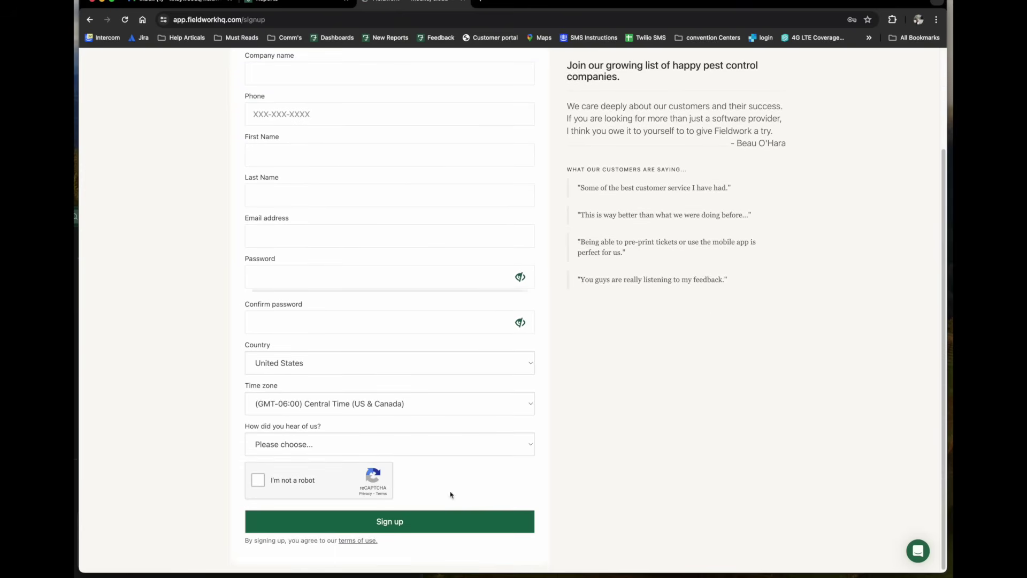
{"action": "scroll", "coordinate": [348, 320], "scroll_direction": "up", "scroll_amount": 3}
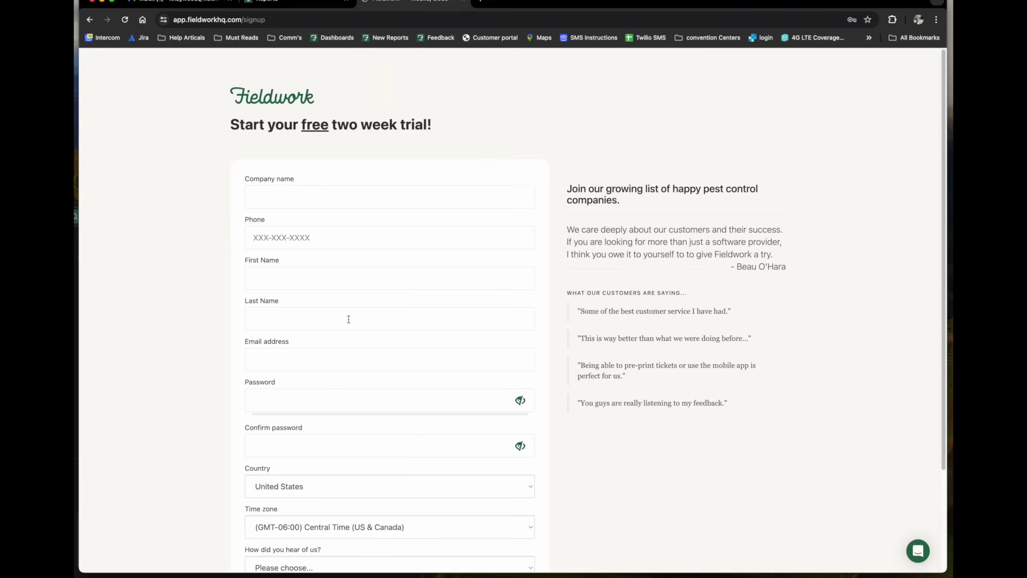
{"action": "left_click", "coordinate": [90, 20]}
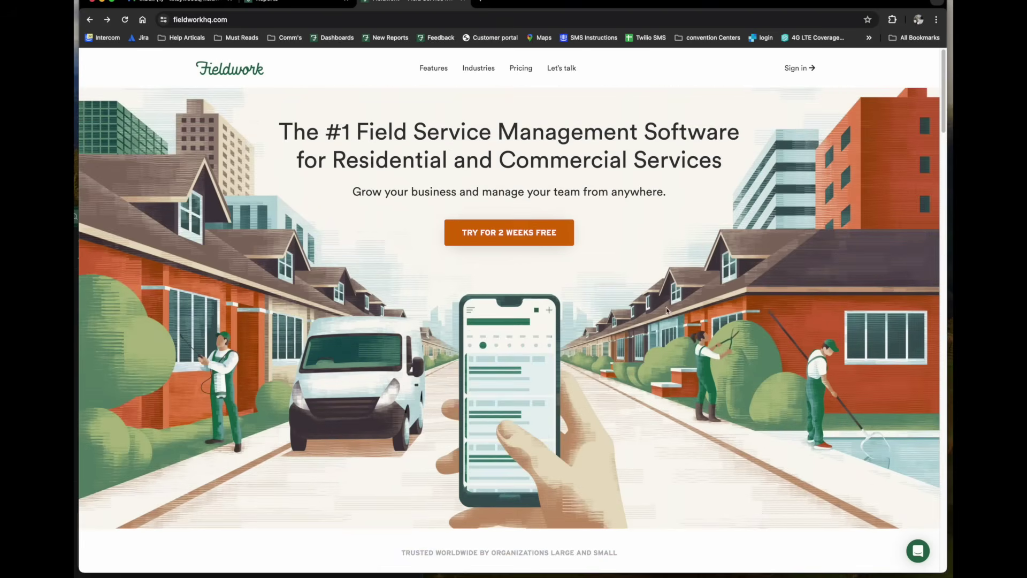
{"action": "left_click", "coordinate": [917, 550]}
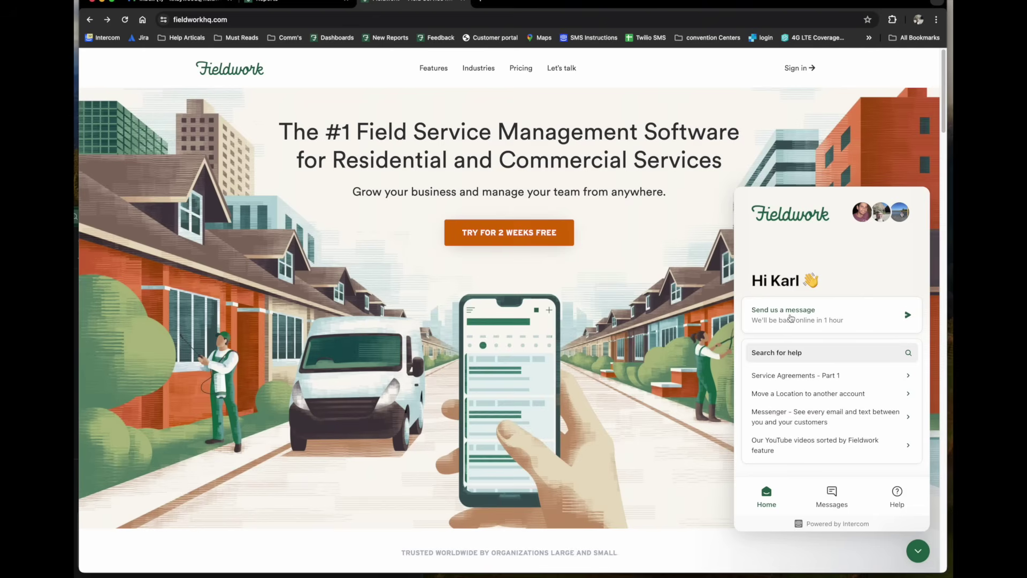
{"action": "left_click", "coordinate": [918, 551]}
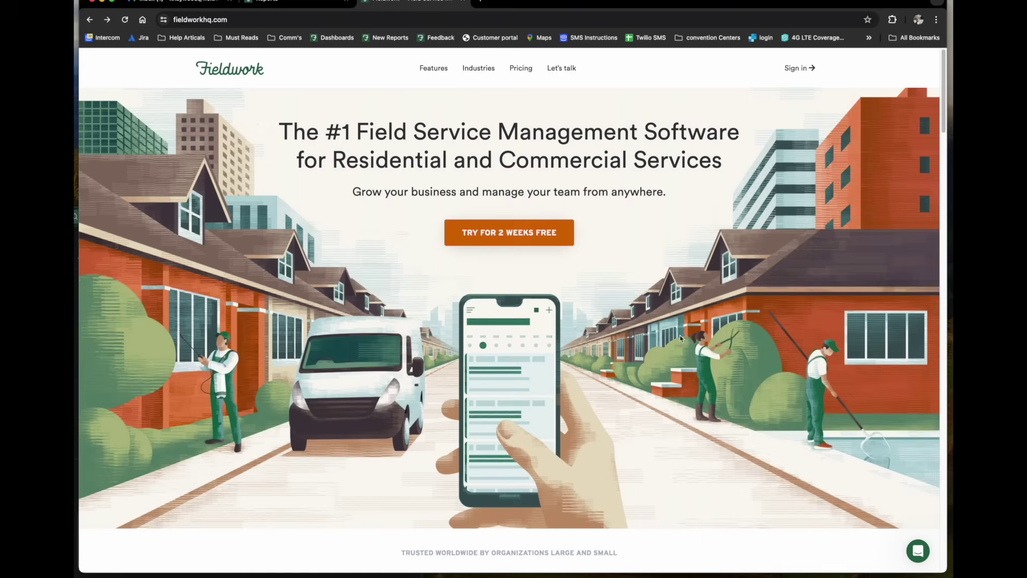